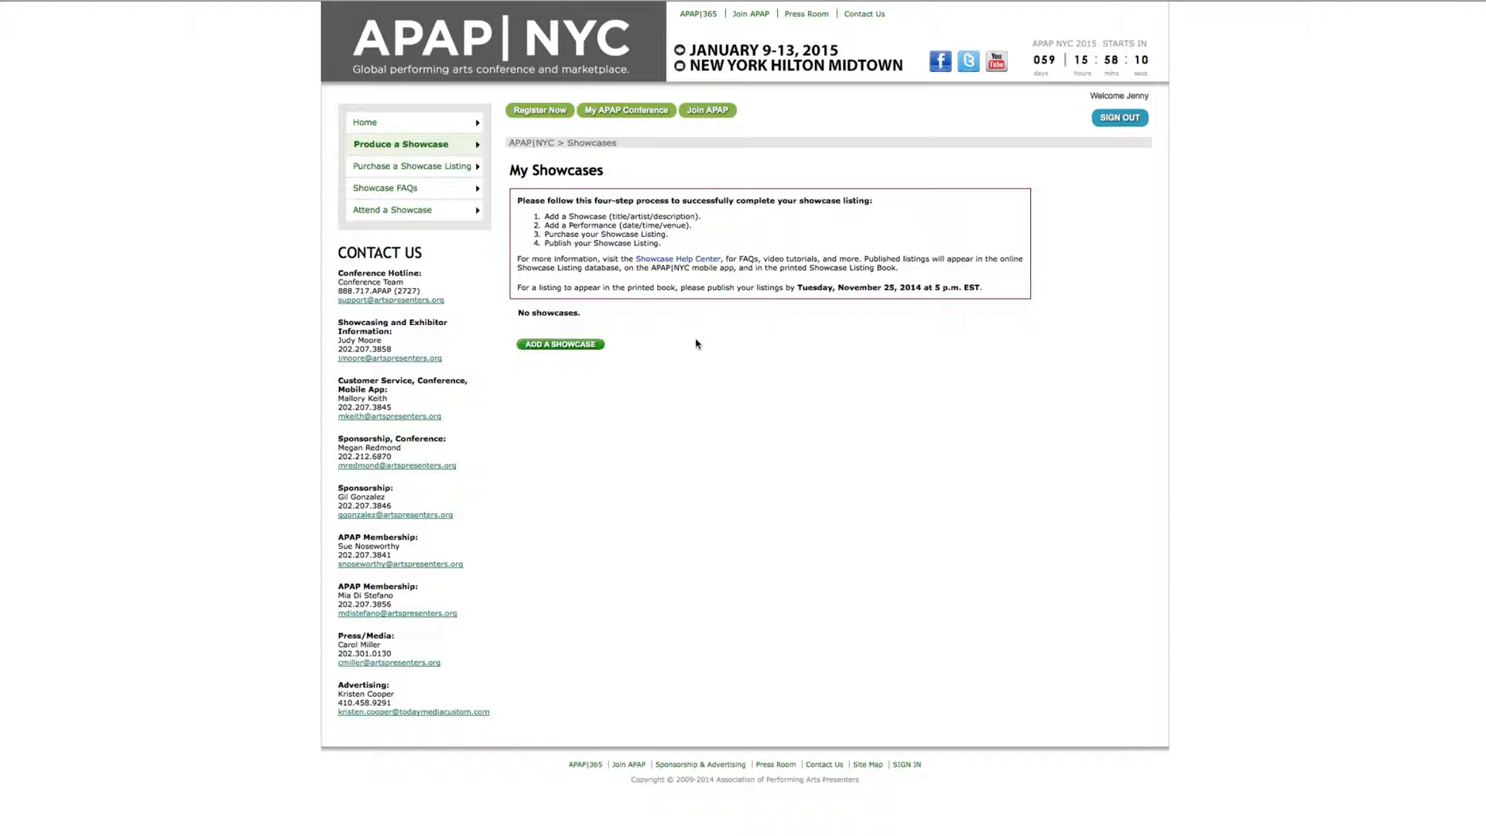
Start a new showcase listing at booth 123 in Americas Hall II
left_click(570, 345)
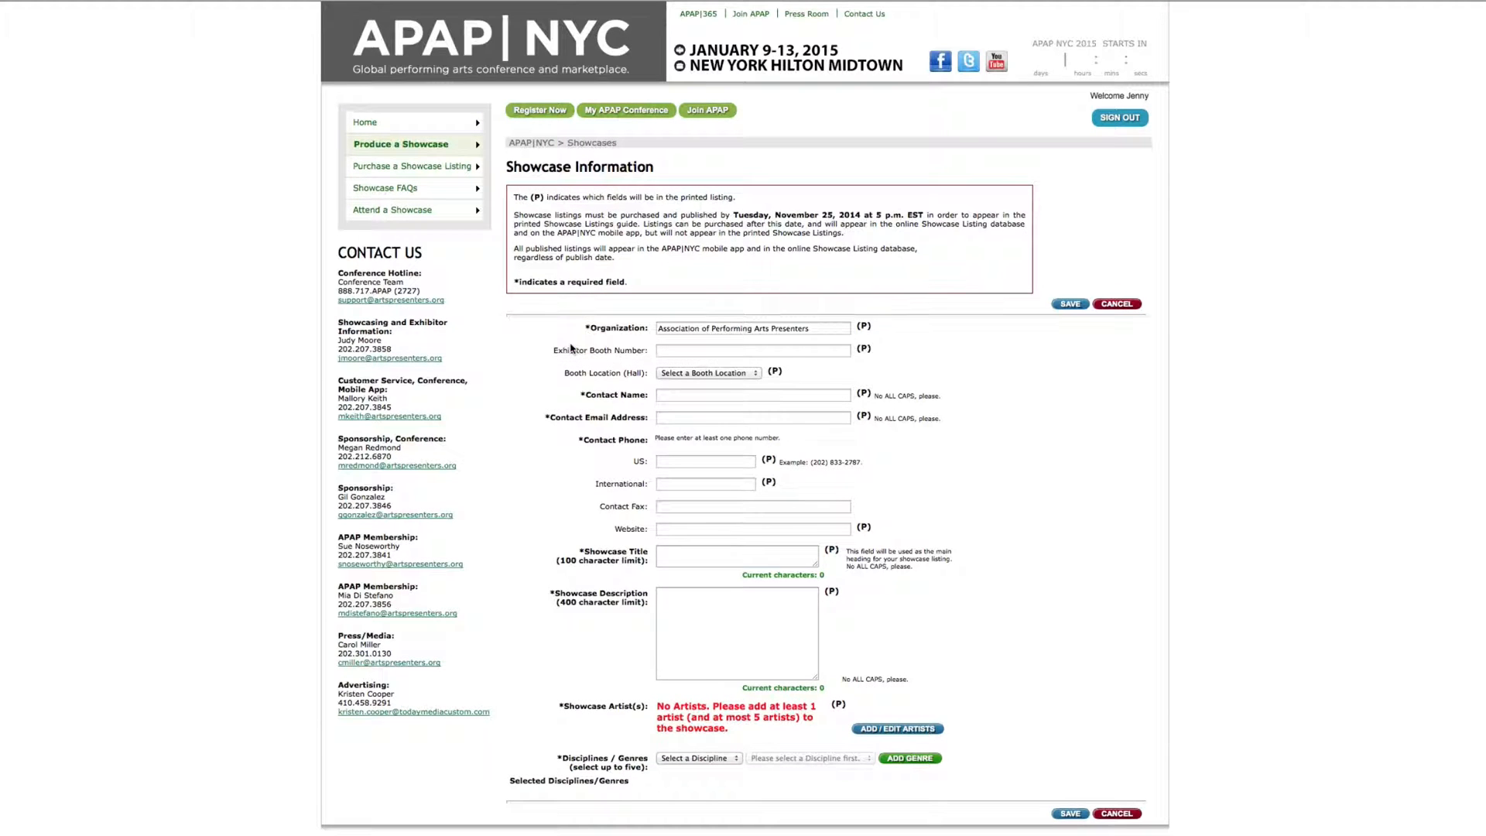
left_click(833, 353)
type("123")
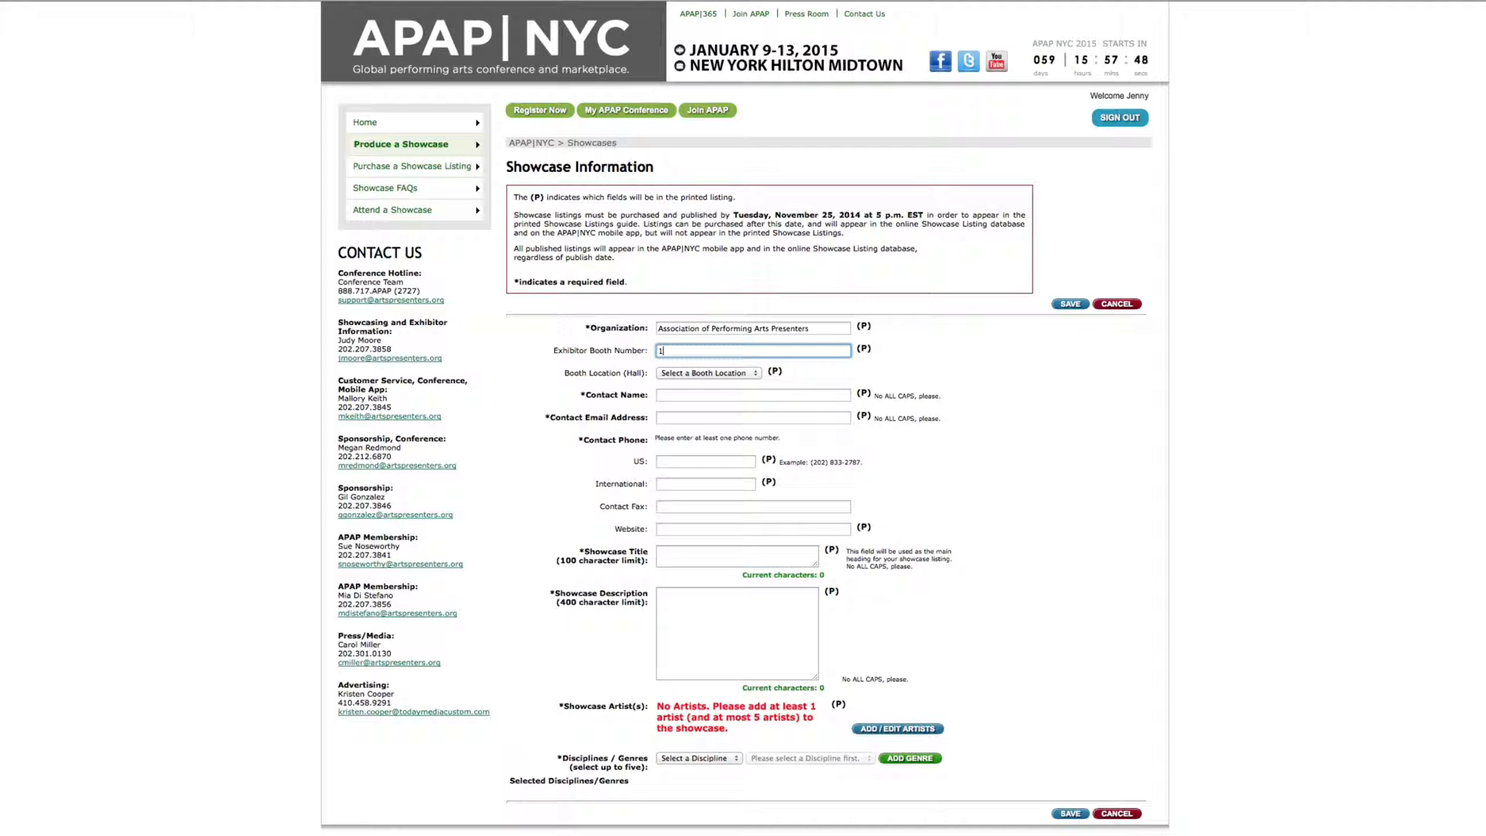
left_click(751, 374)
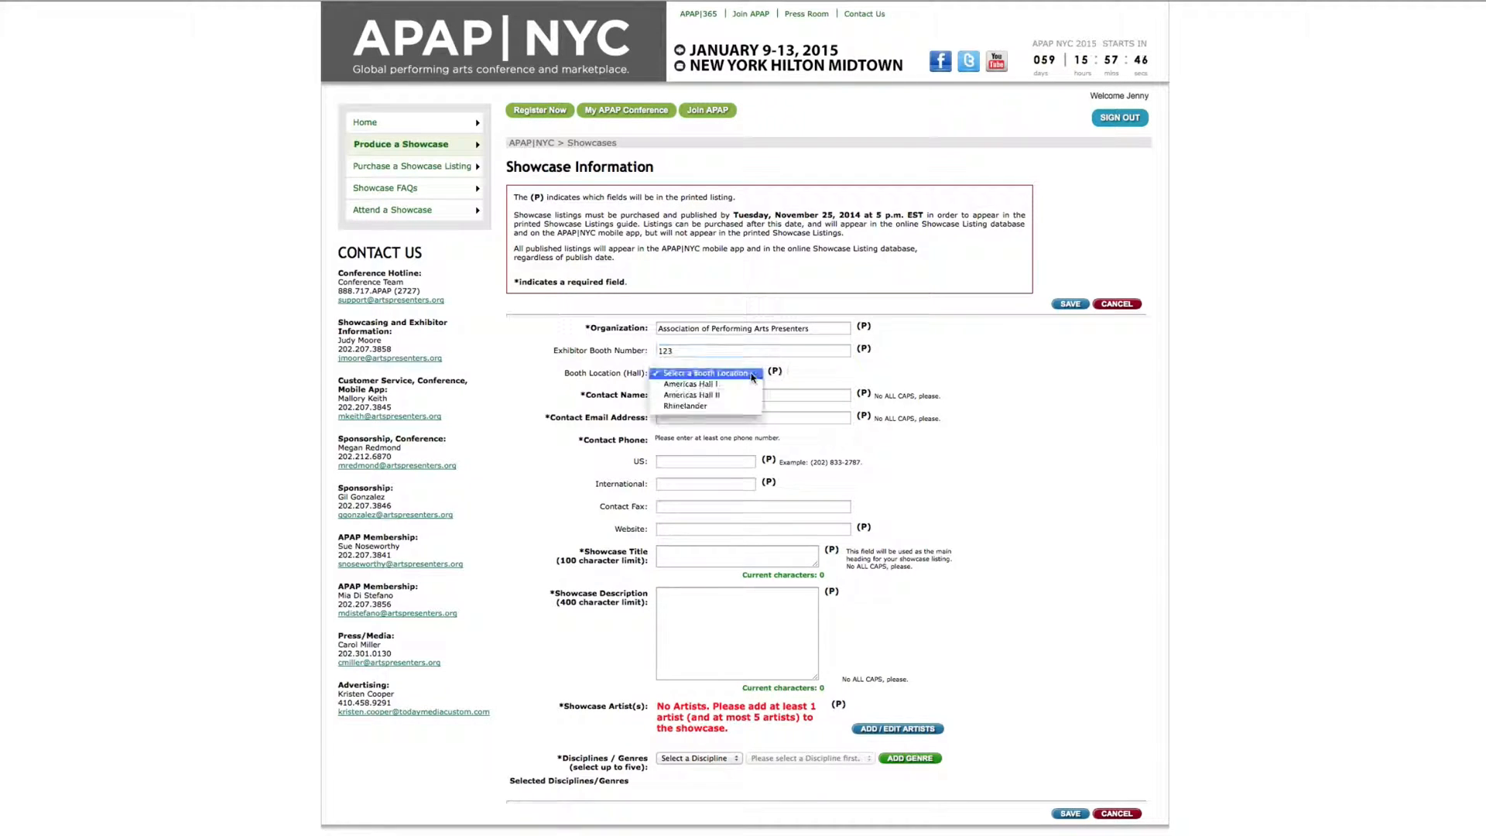
left_click(730, 394)
left_click(731, 394)
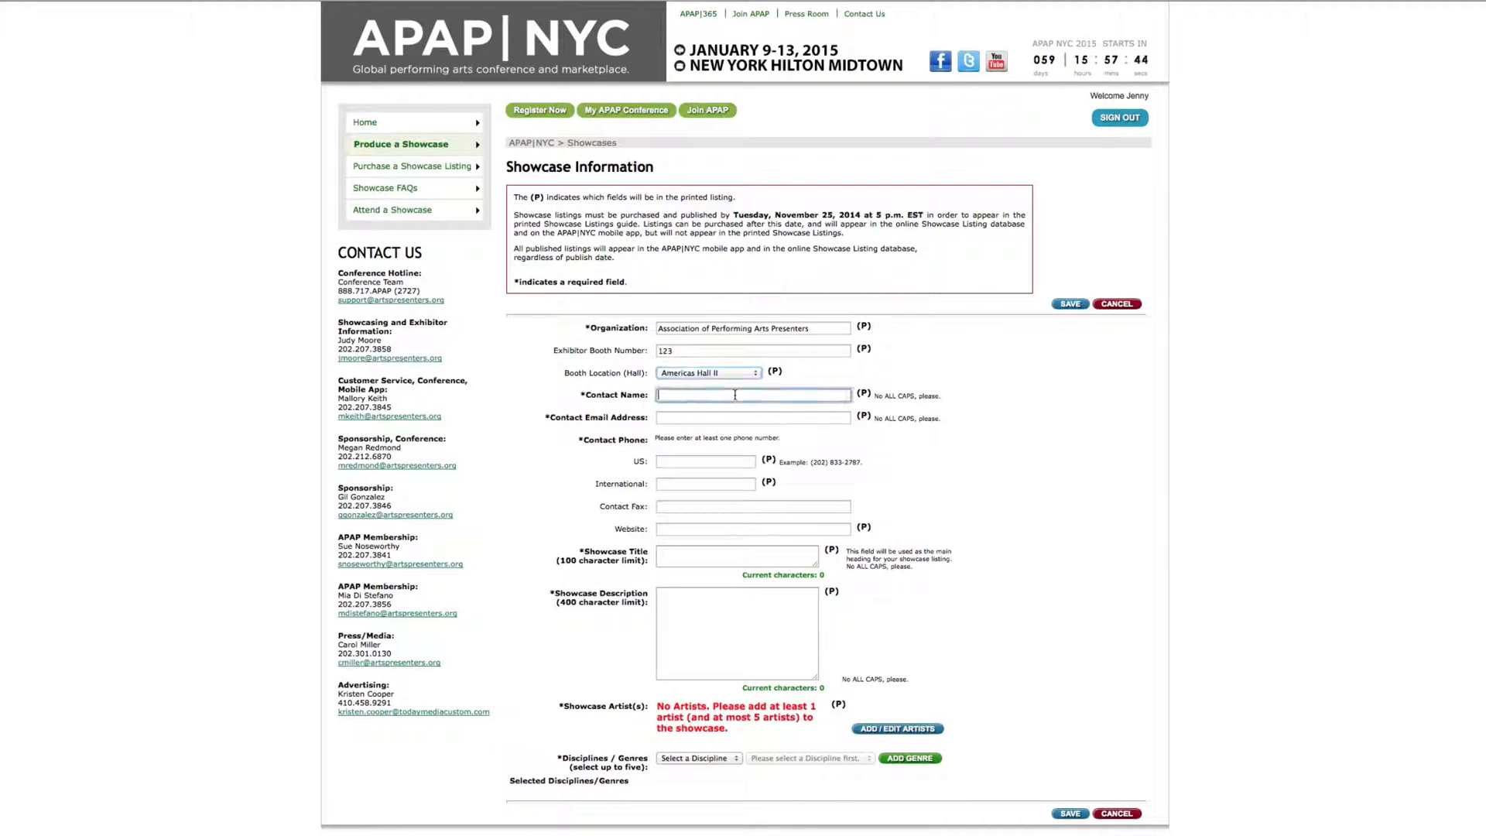
key("Tab")
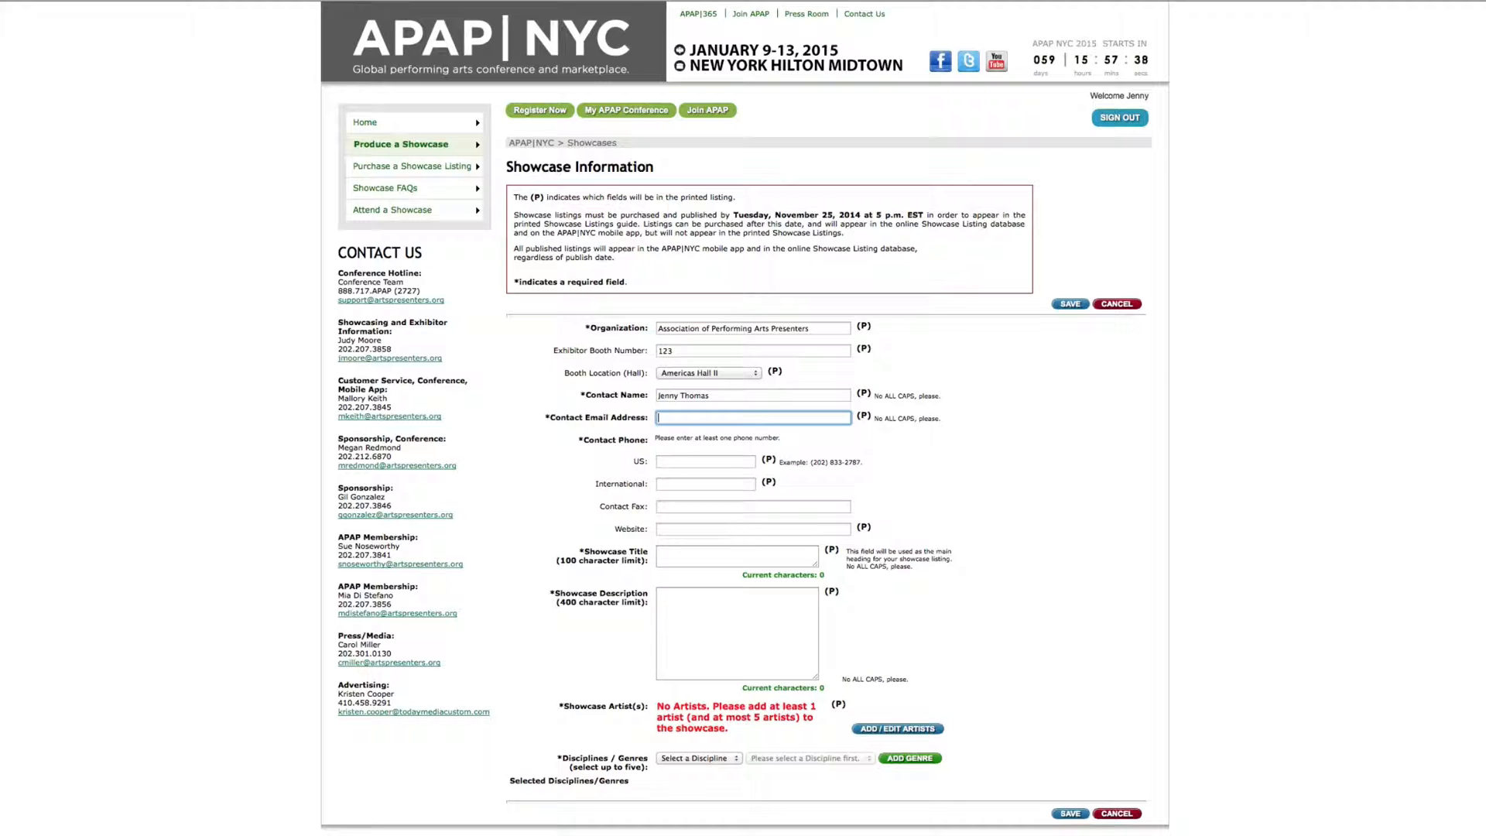
key("Tab")
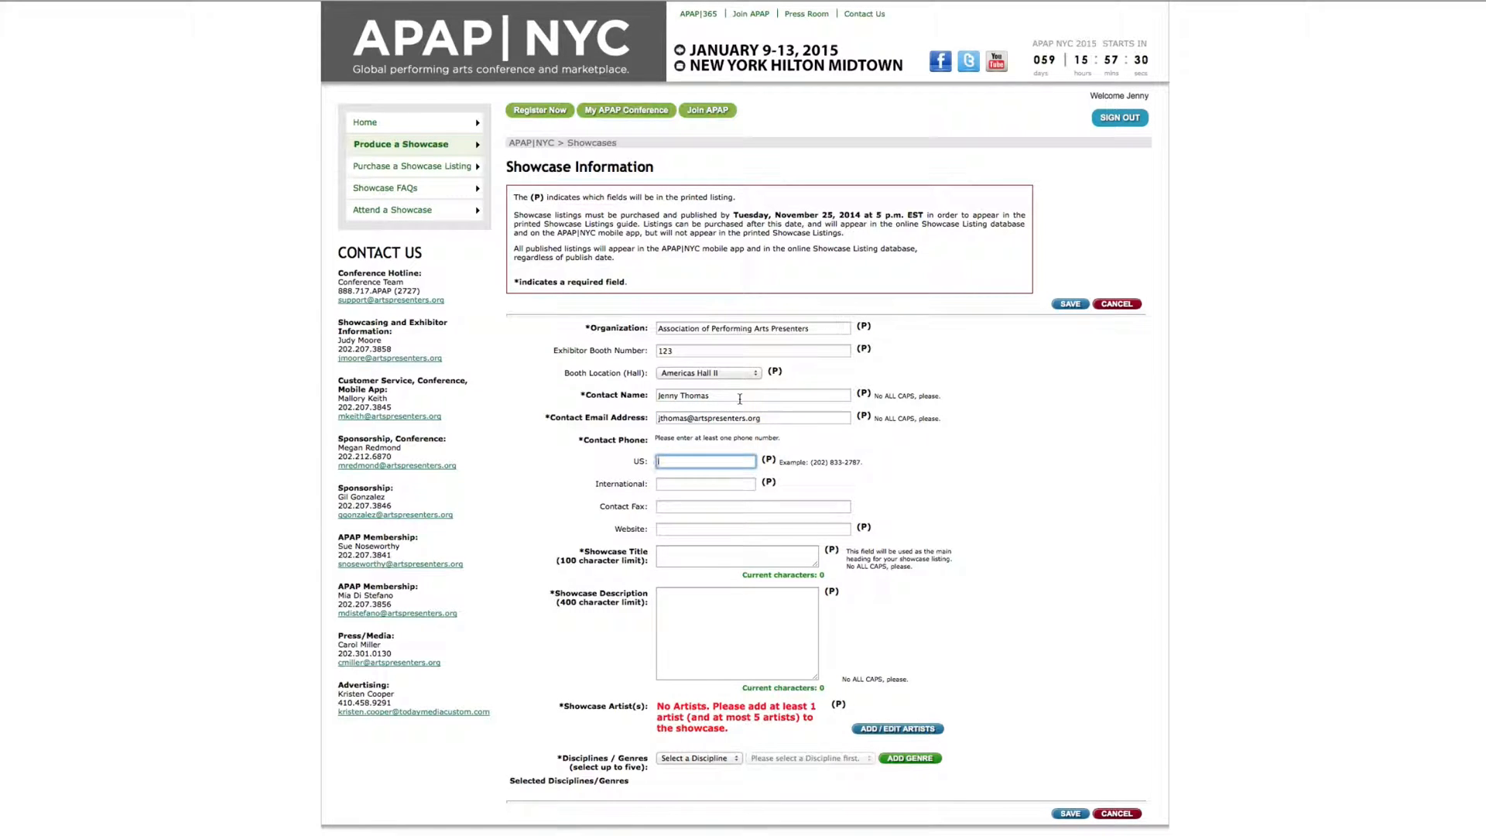
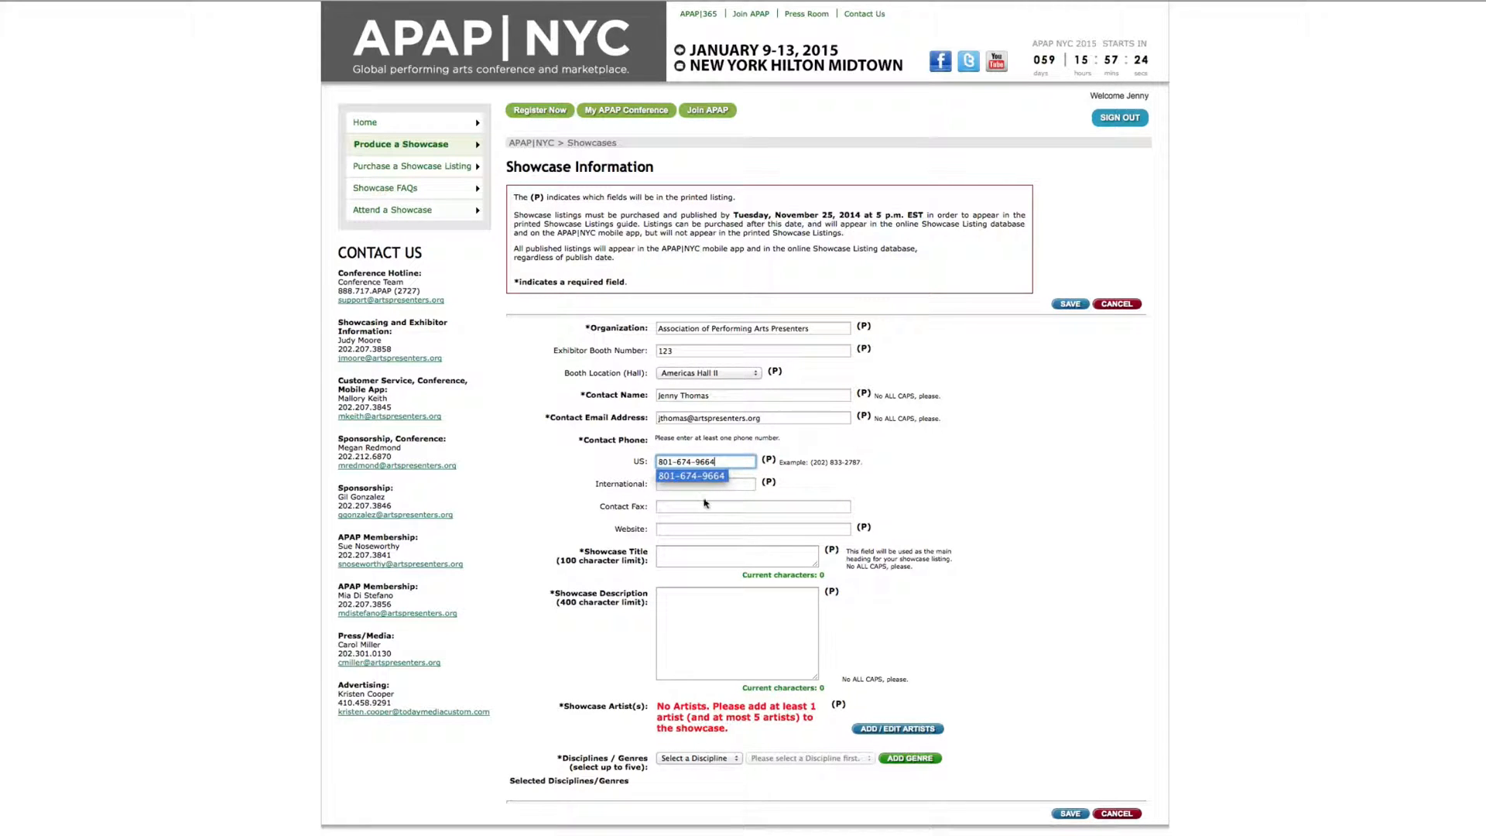
left_click(700, 527)
type("w")
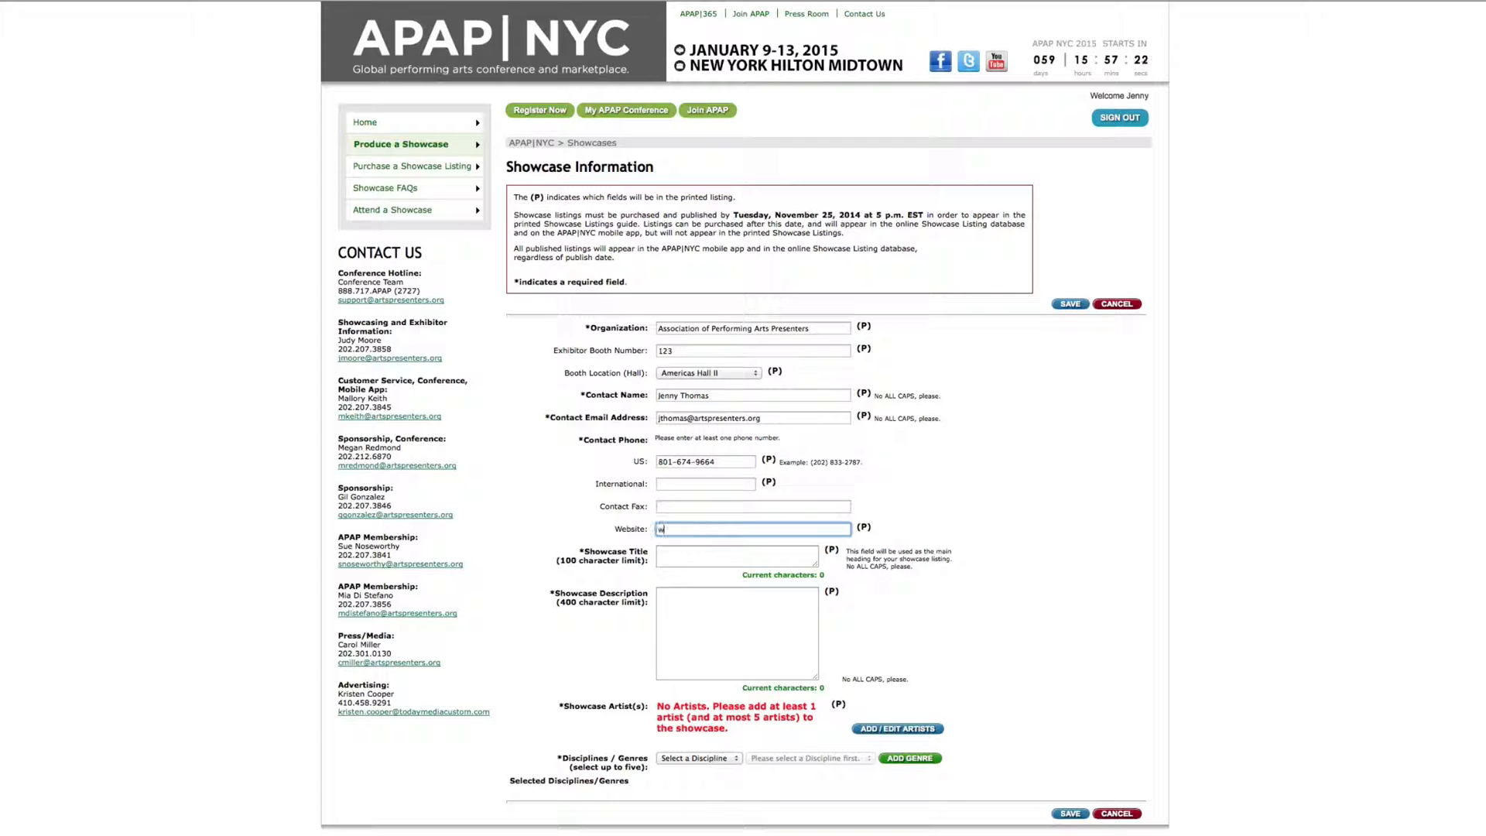
type("ww.apap365.org")
Title the showcase 'Cats On Ice' with description 'Fancy felines perform feats on ice skates'
left_click(695, 552)
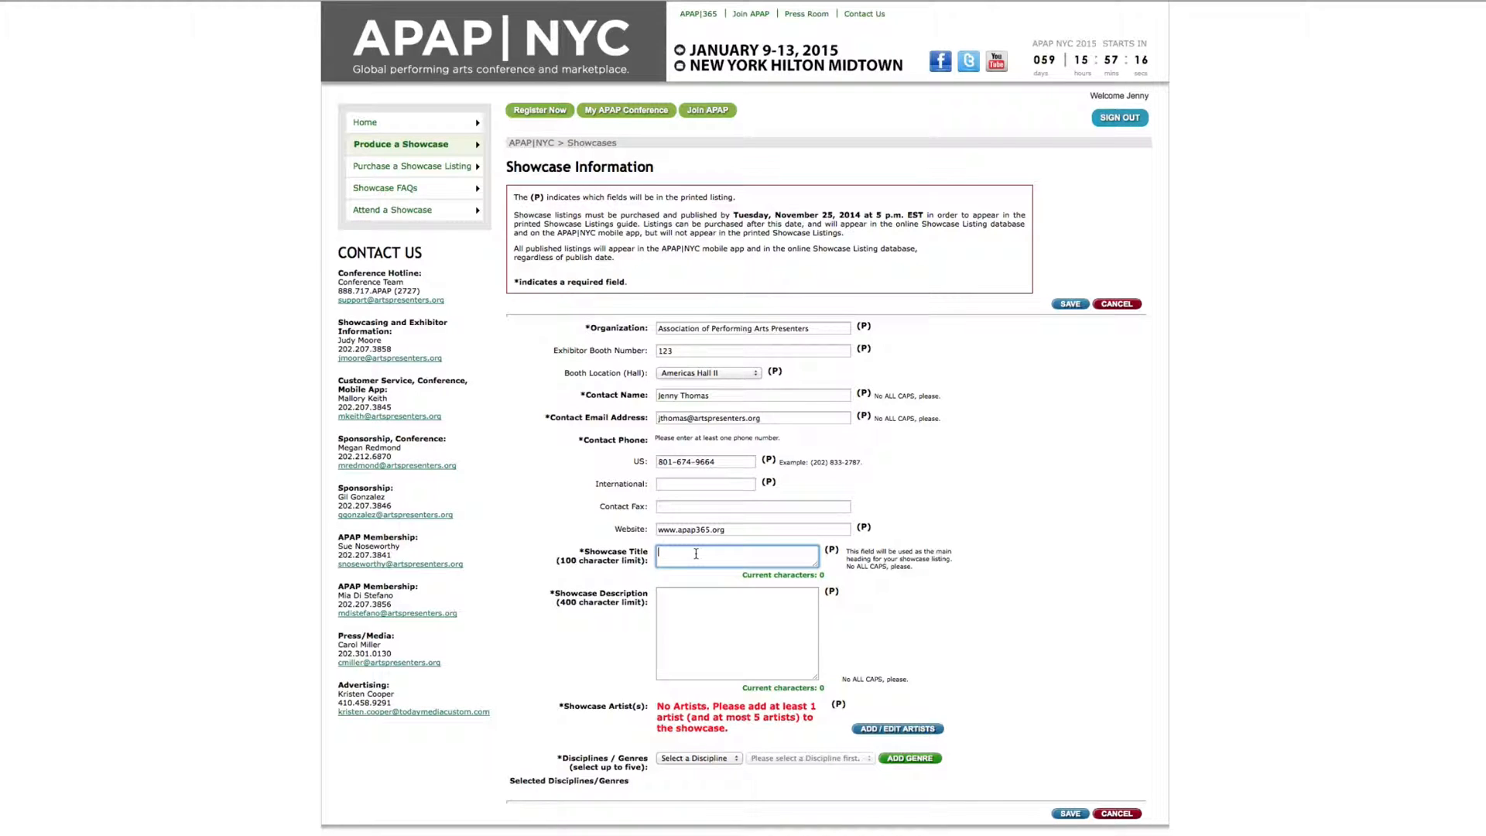
type("Cats On Ice")
left_click(710, 612)
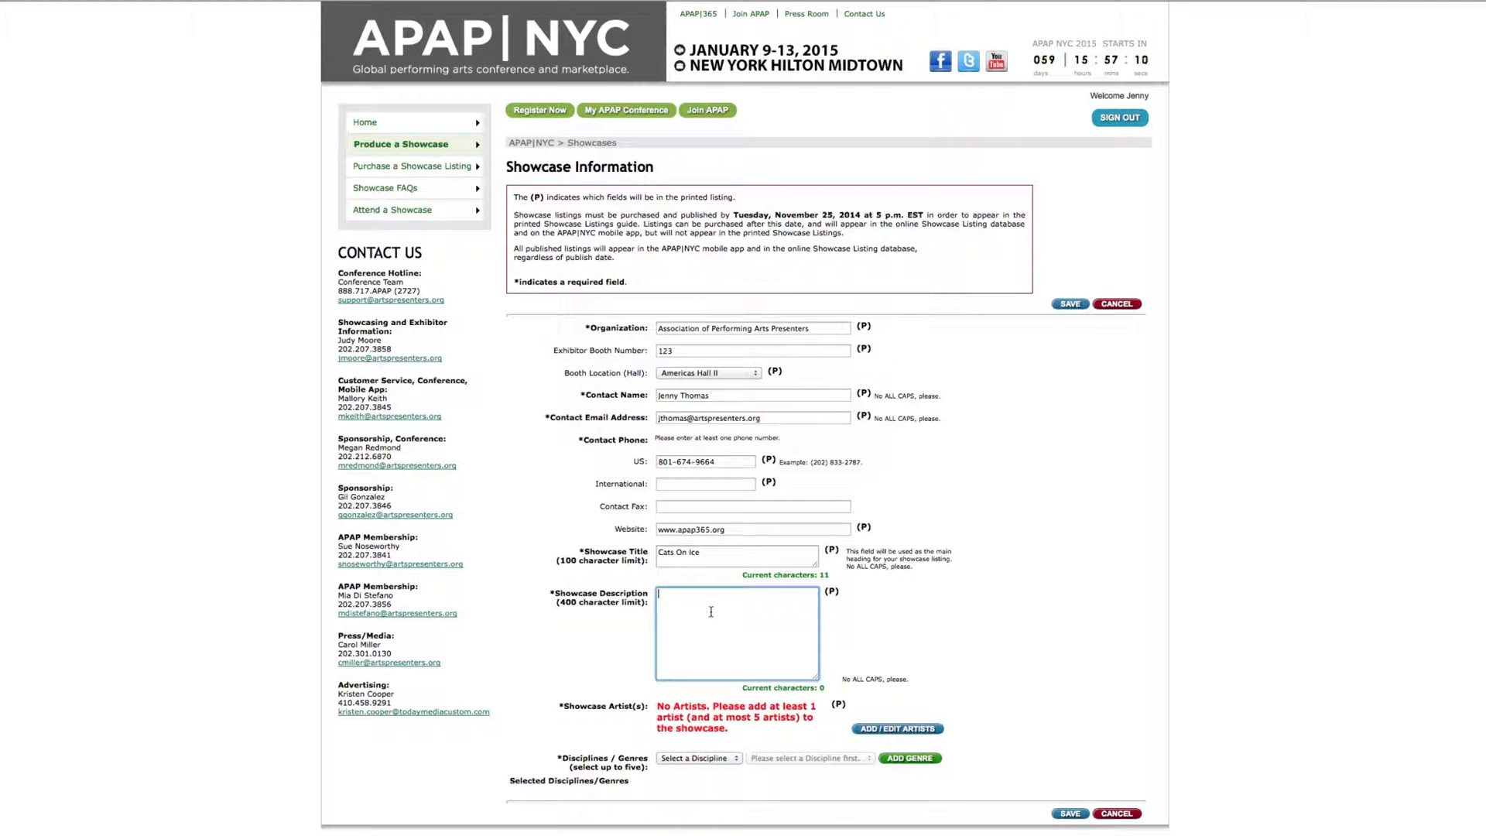
type("Fancy felines perform feats on ice skates.")
left_click(890, 729)
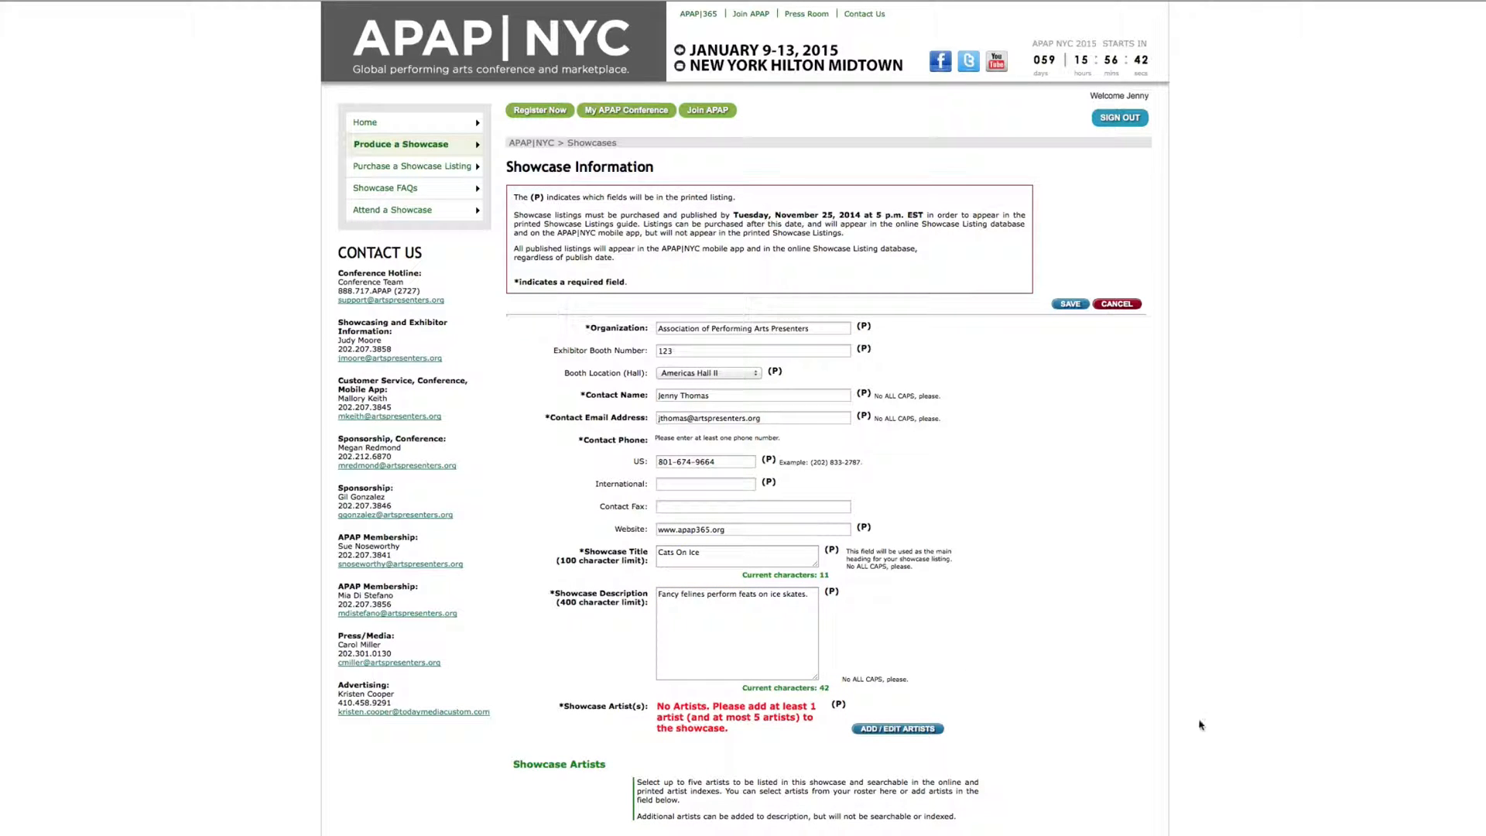
Tick Cats and Kittens on Ice, Cats vs. Penguins ON ICE! and Wild On: Lions, Tigers and Bears
scroll(1141, 820, "down", 1)
scroll(1136, 828, "up", 1)
scroll(1135, 805, "down", 3)
scroll(1135, 790, "down", 6)
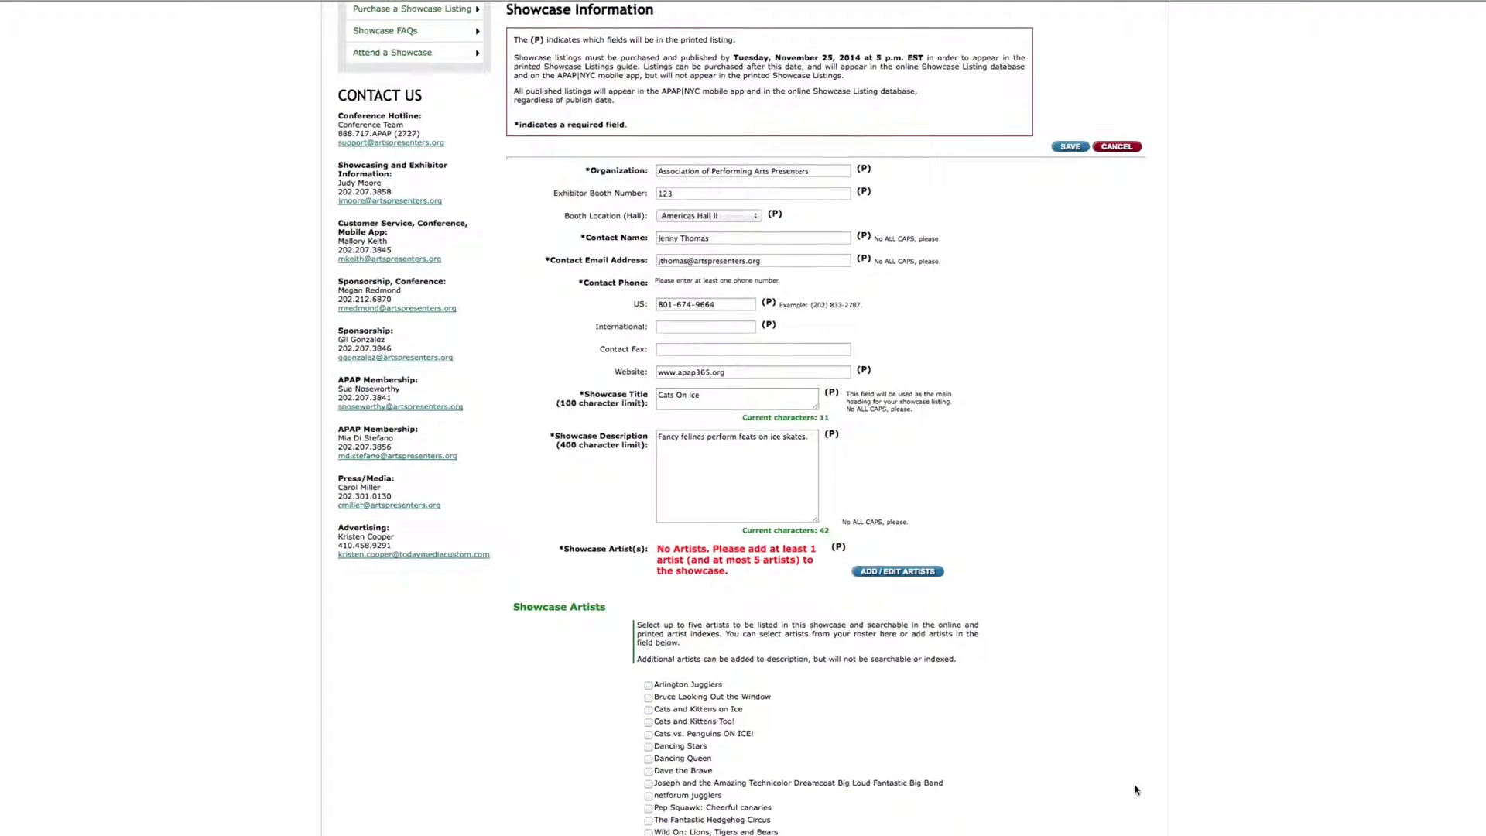
scroll(1126, 785, "down", 1)
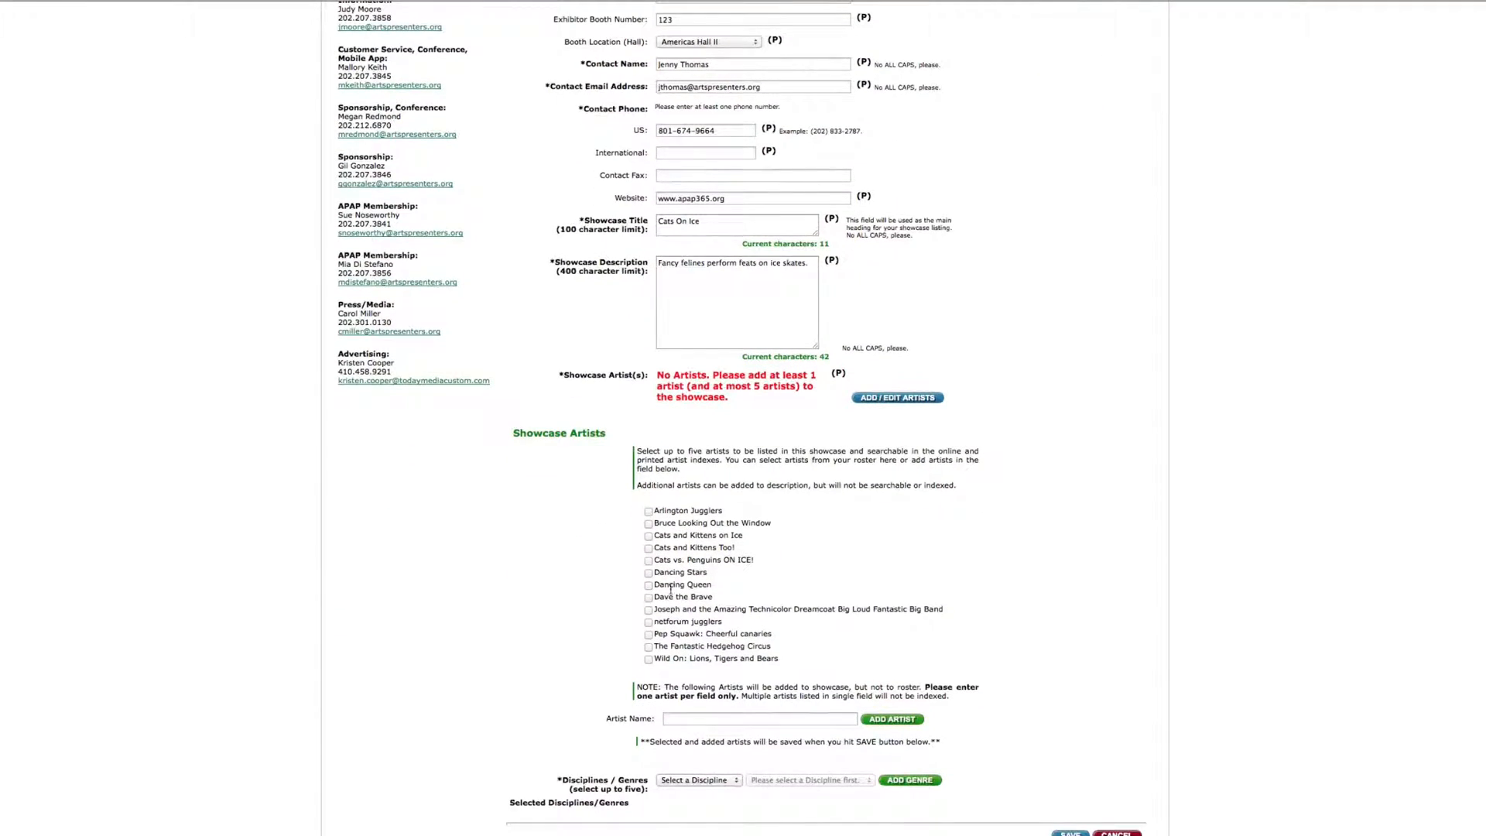
left_click(648, 536)
left_click(648, 560)
left_click(649, 659)
Add 'Fluffy the wonder cat' as an extra showcase artist
left_click(704, 721)
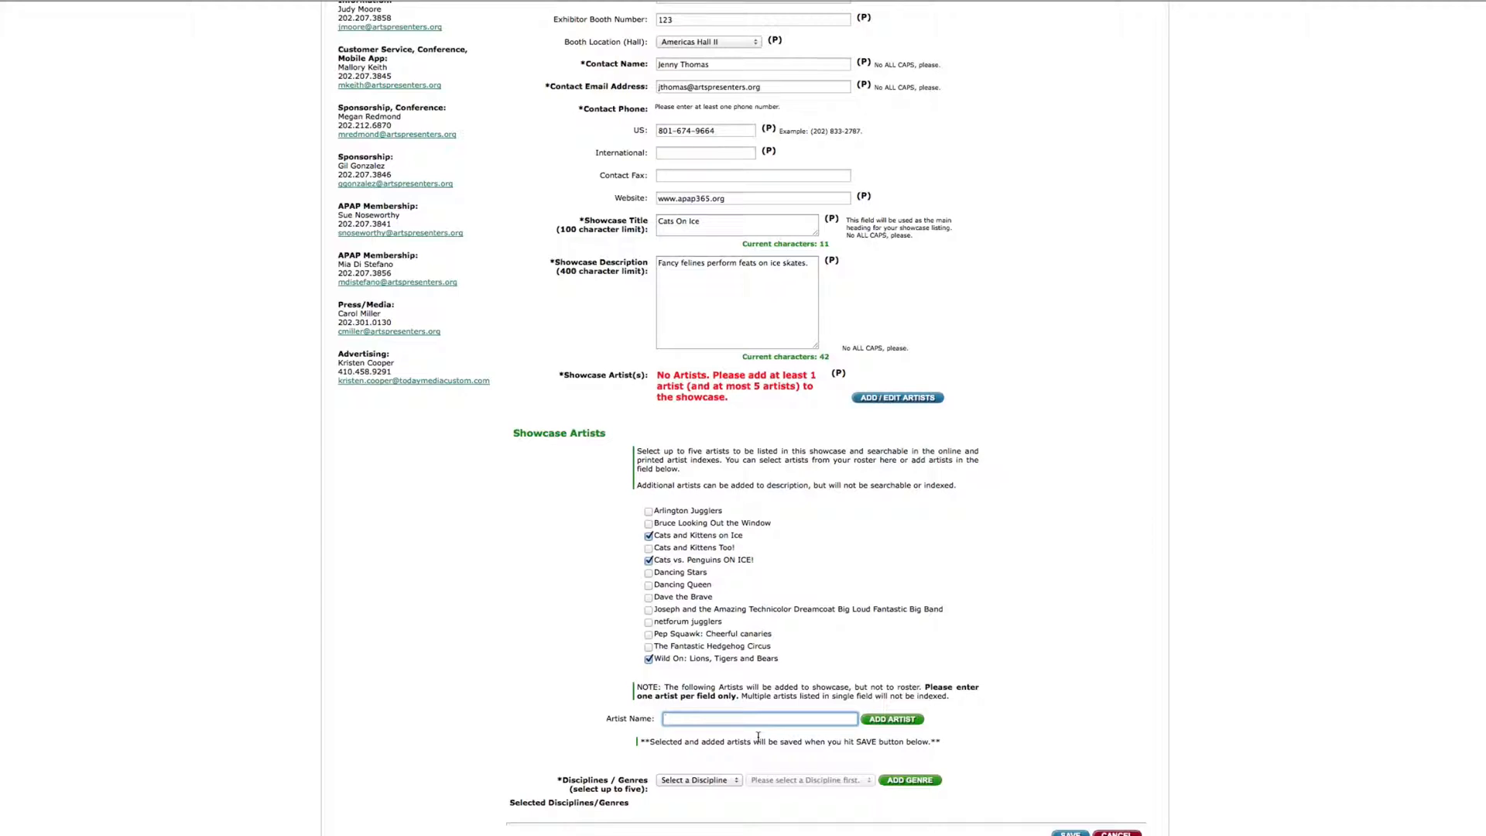
type("Flurry and")
key("BackSpace")
key("BackSpace")
key("BackSpace")
key("BackSpace")
type("y the wonder cat")
left_click(913, 726)
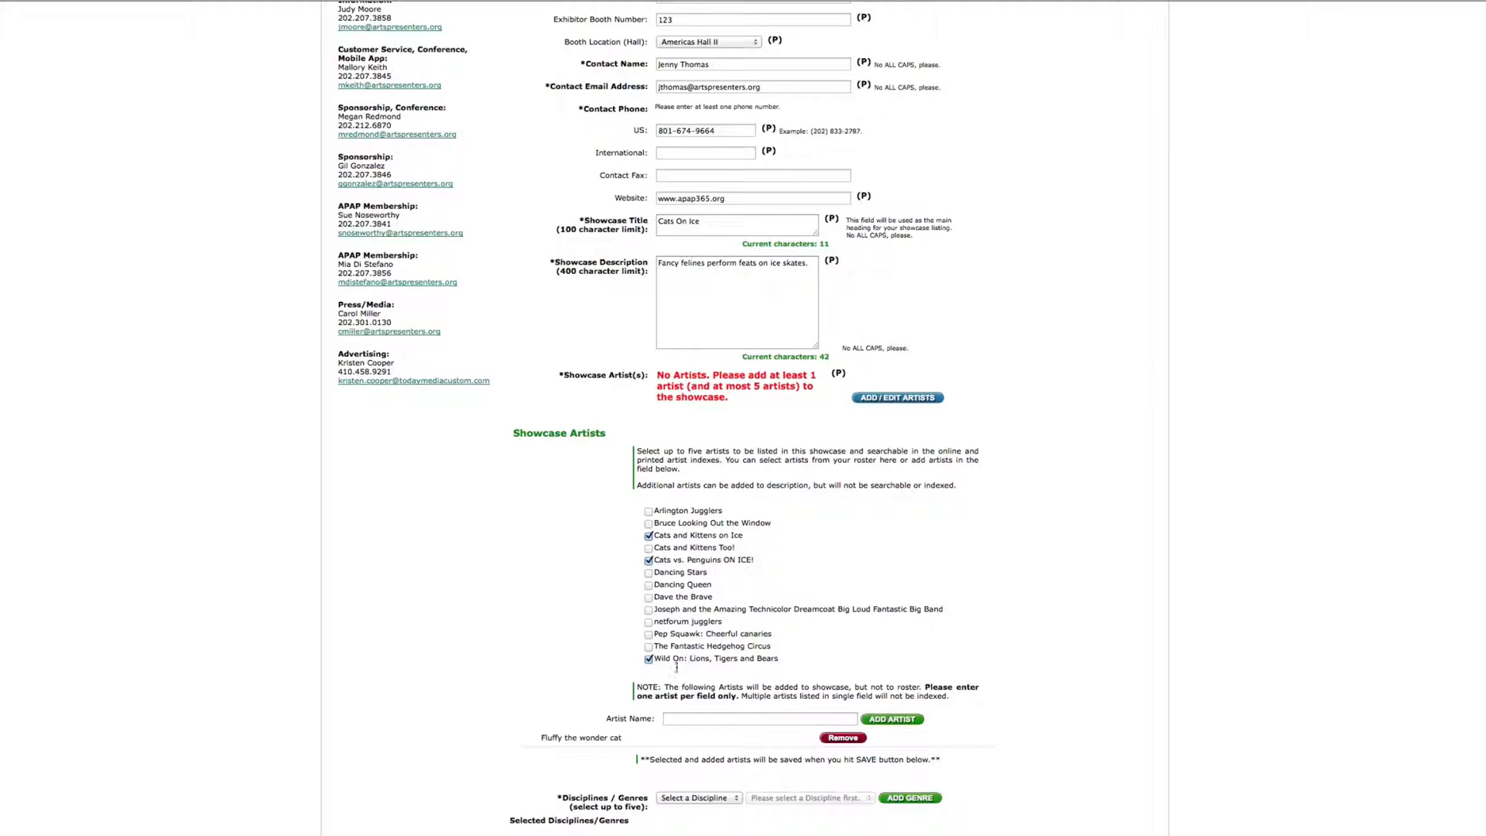
left_click(694, 719)
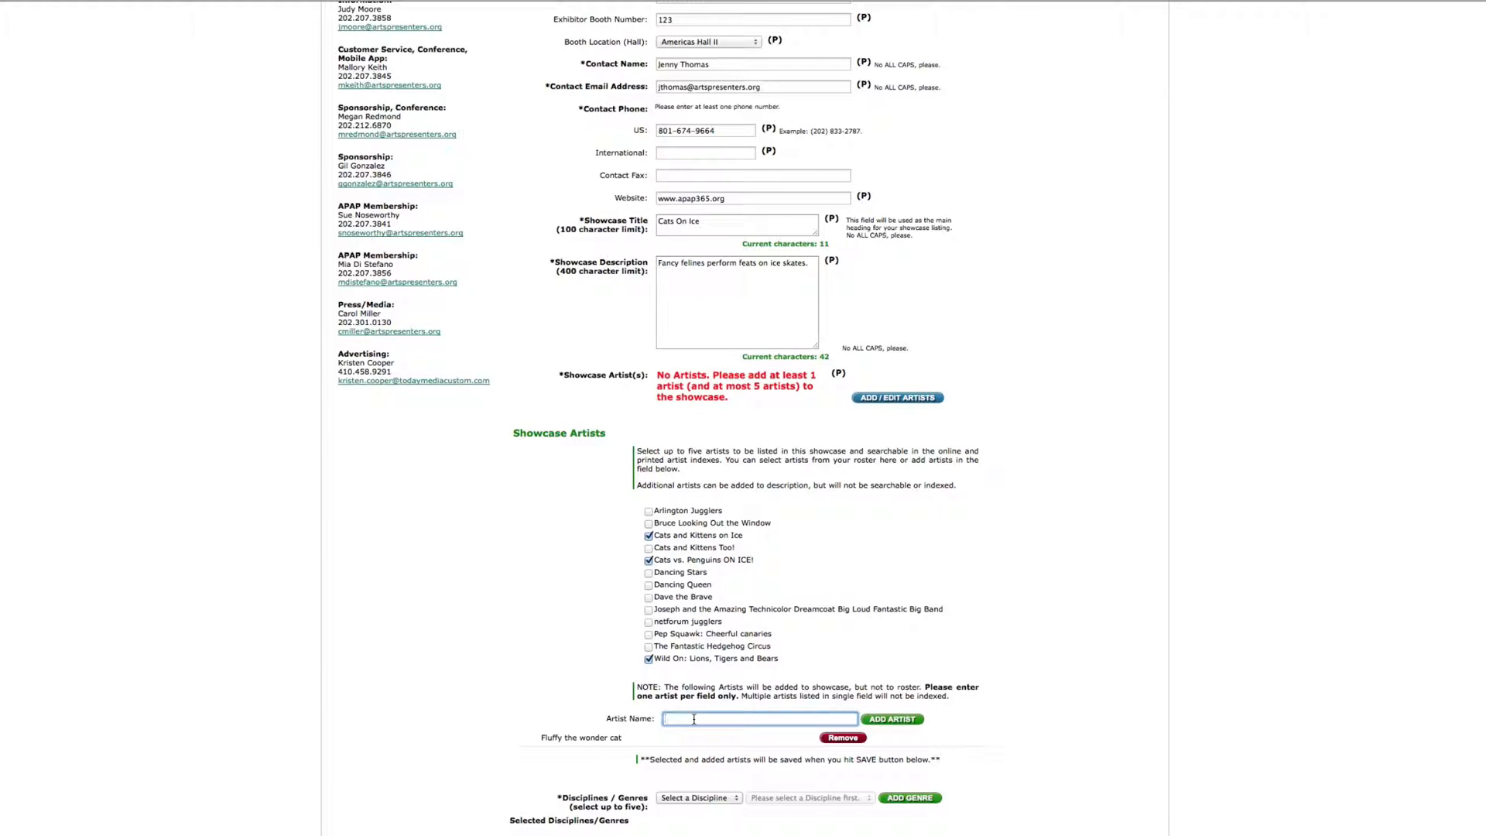
Add the genre Dance - Jazz to the showcase
left_click(700, 797)
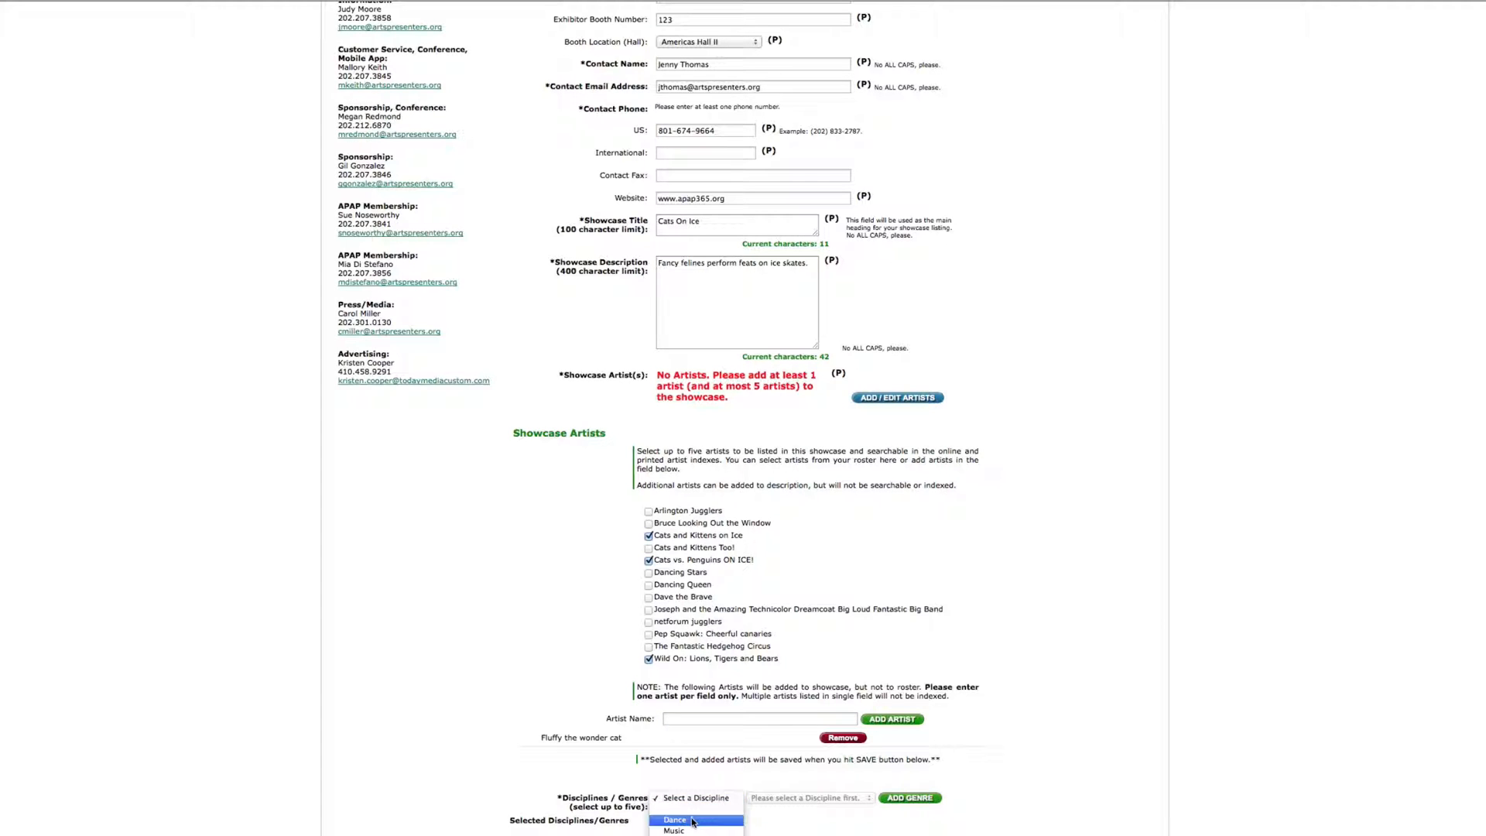
left_click(694, 821)
left_click(809, 797)
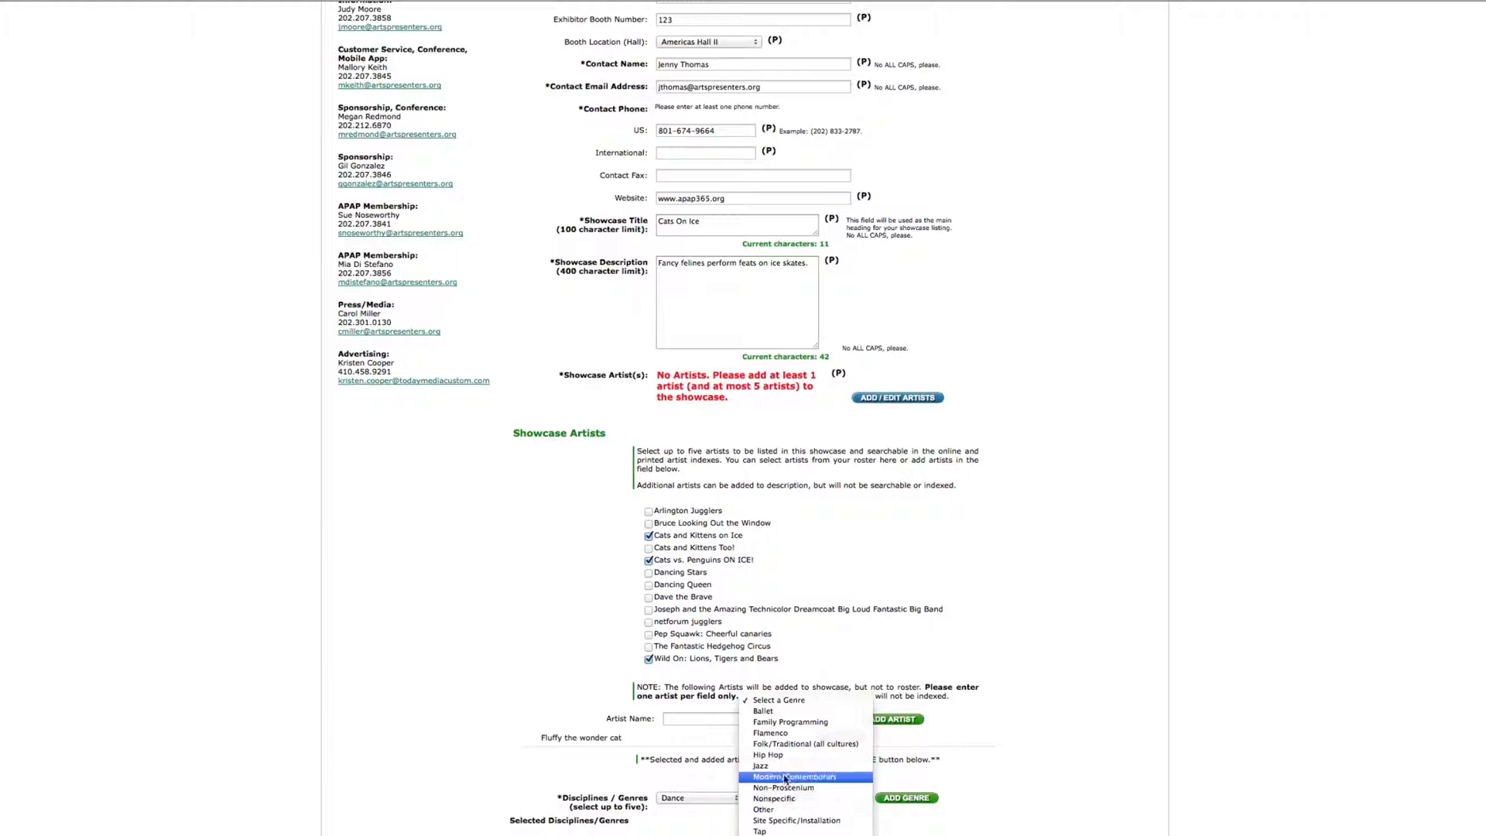
left_click(783, 765)
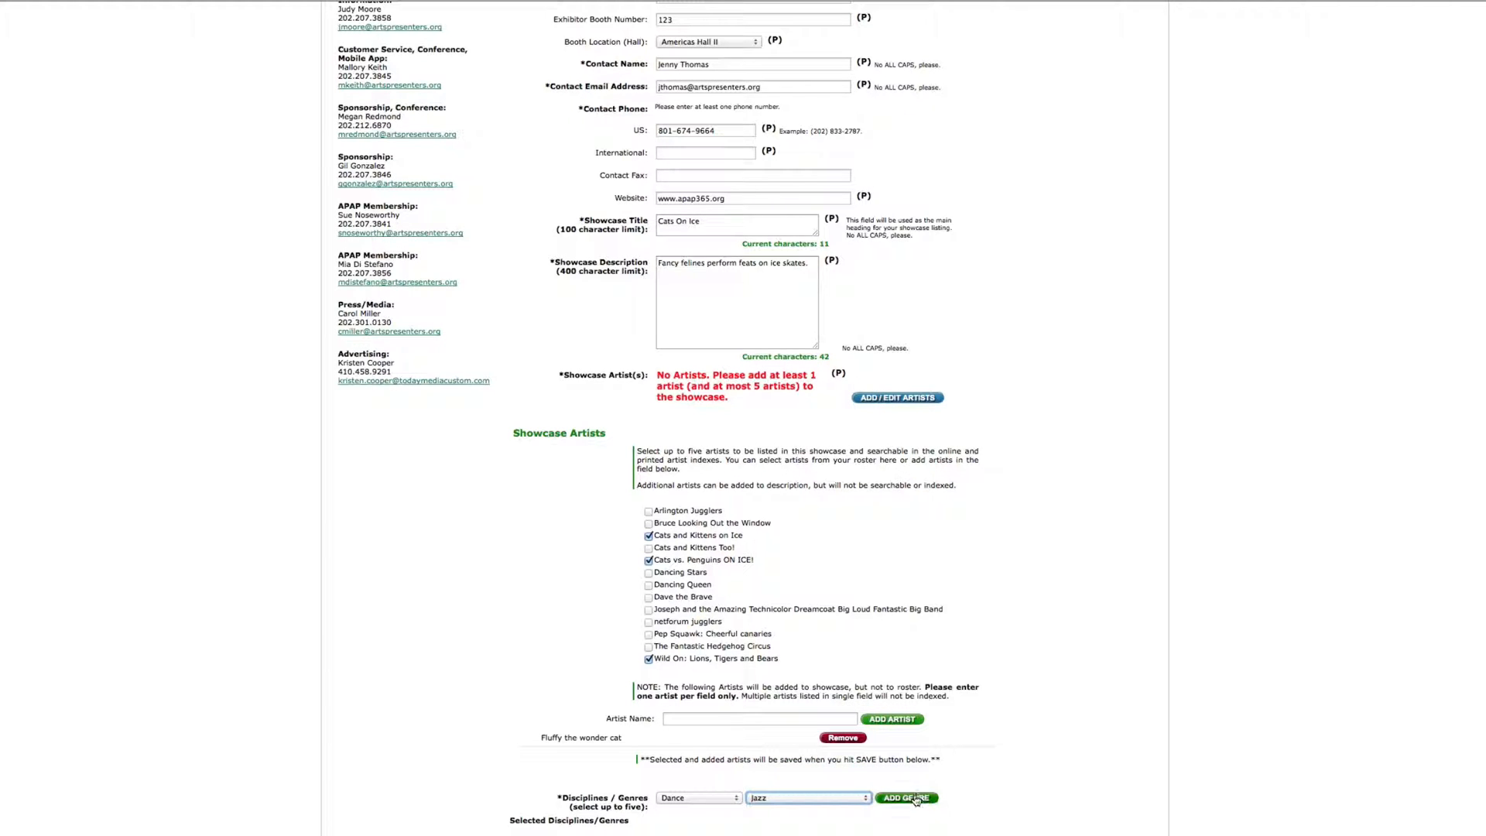
left_click(915, 799)
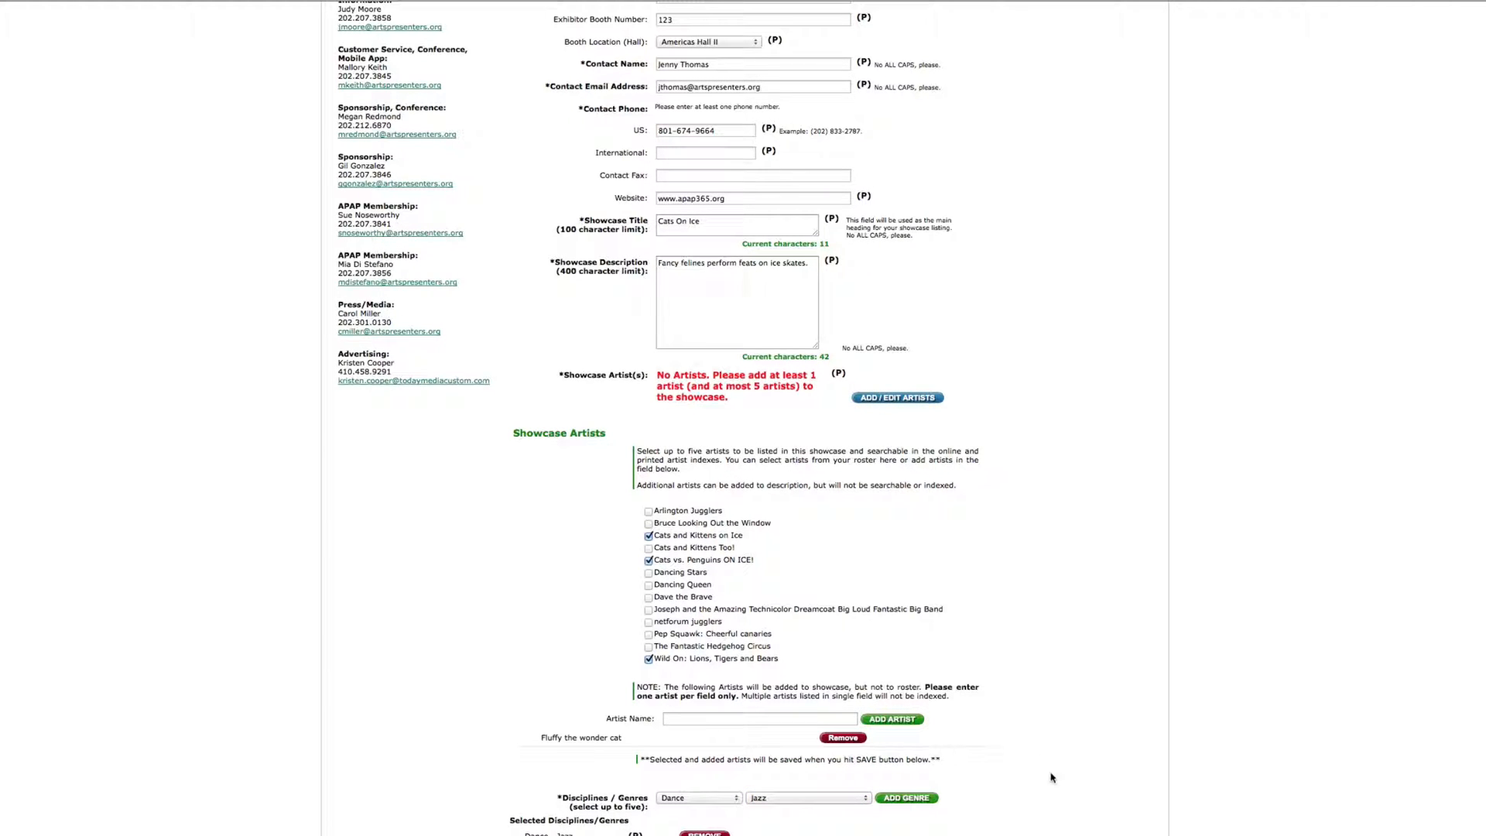
Add the genre Other - Circus to the showcase
left_click(723, 803)
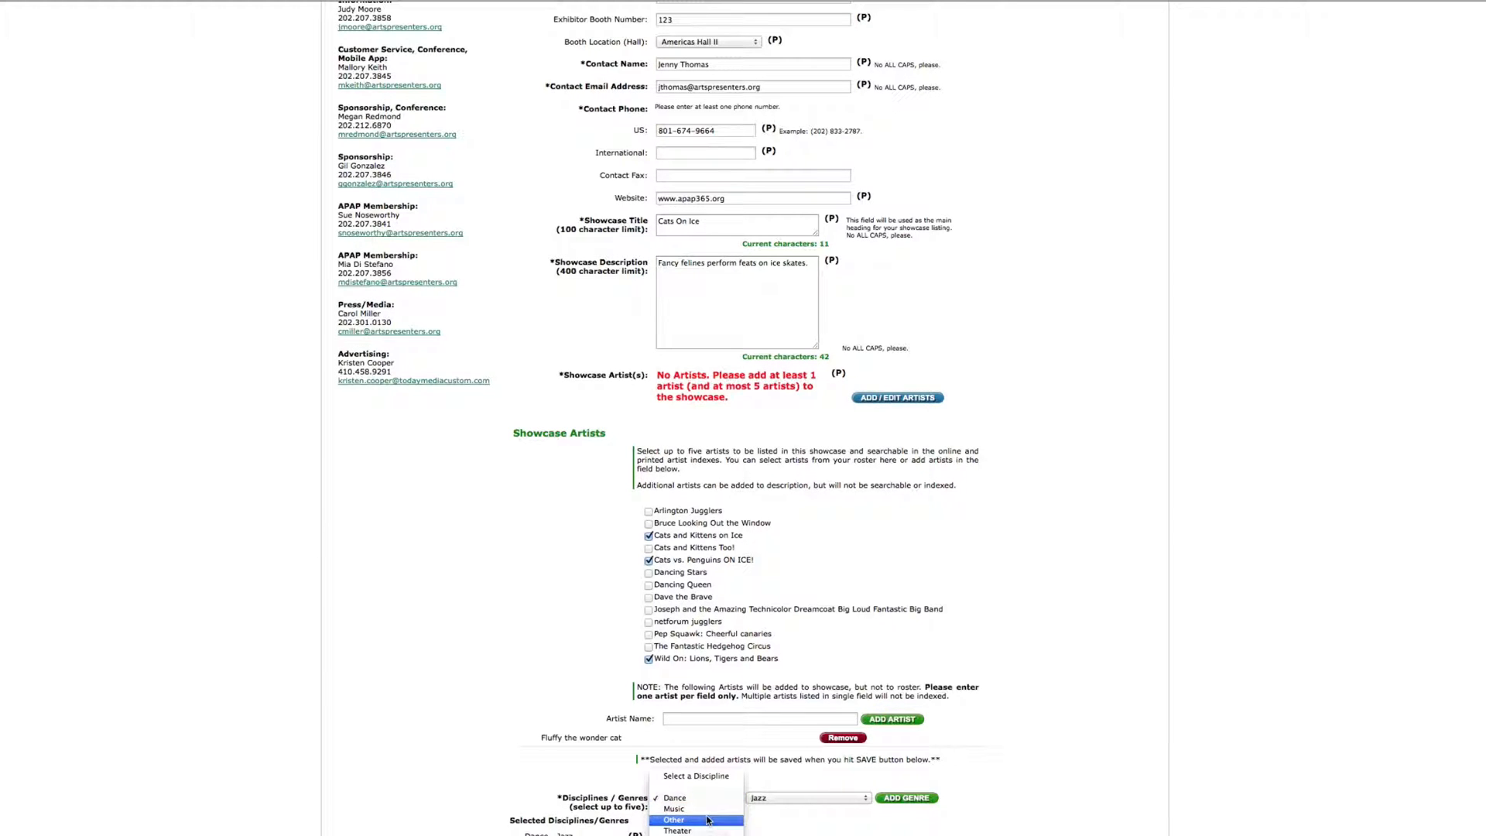
left_click(707, 820)
left_click(785, 798)
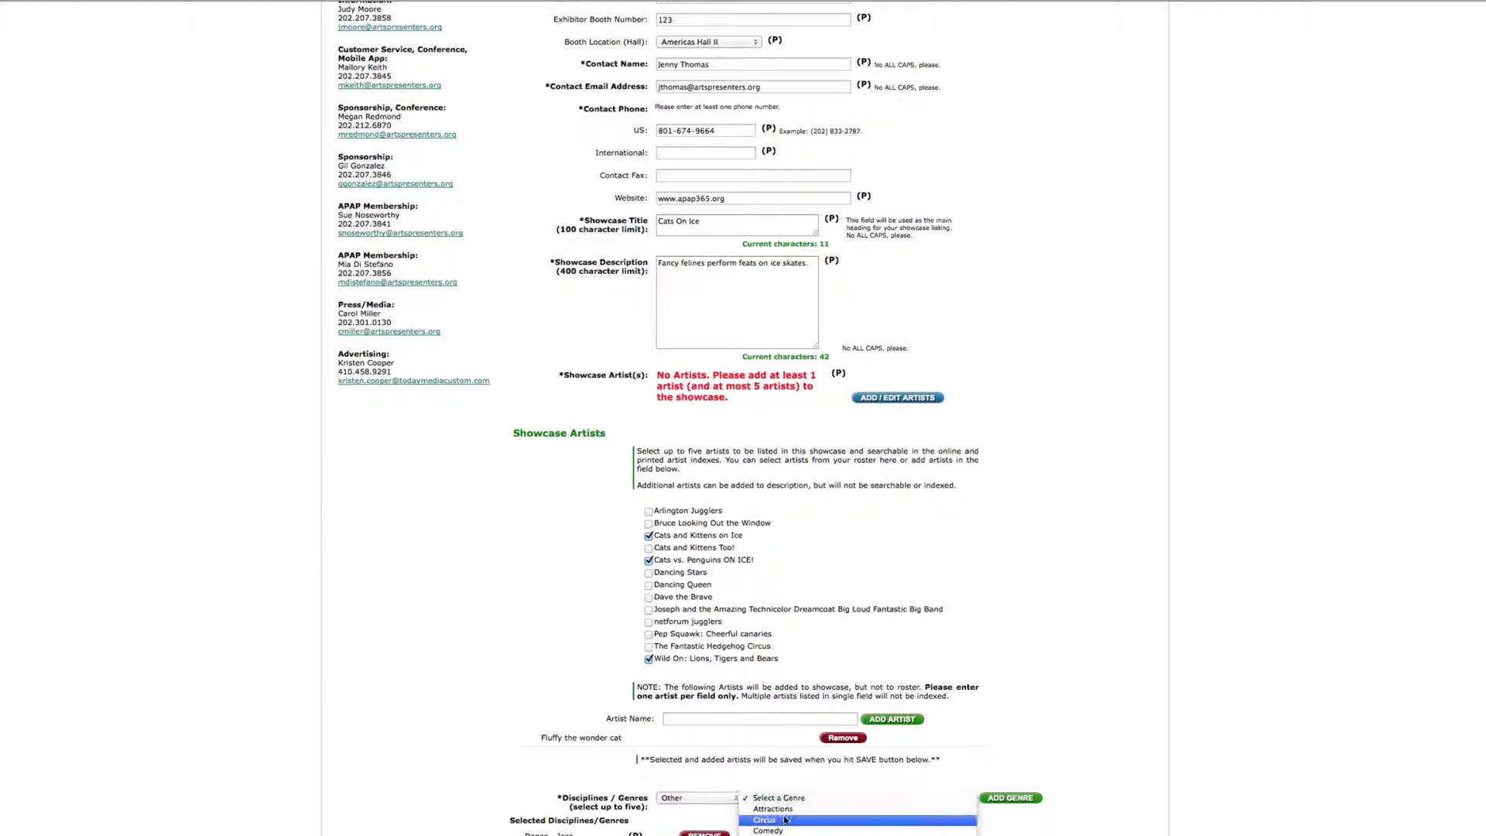
left_click(786, 819)
left_click(1000, 798)
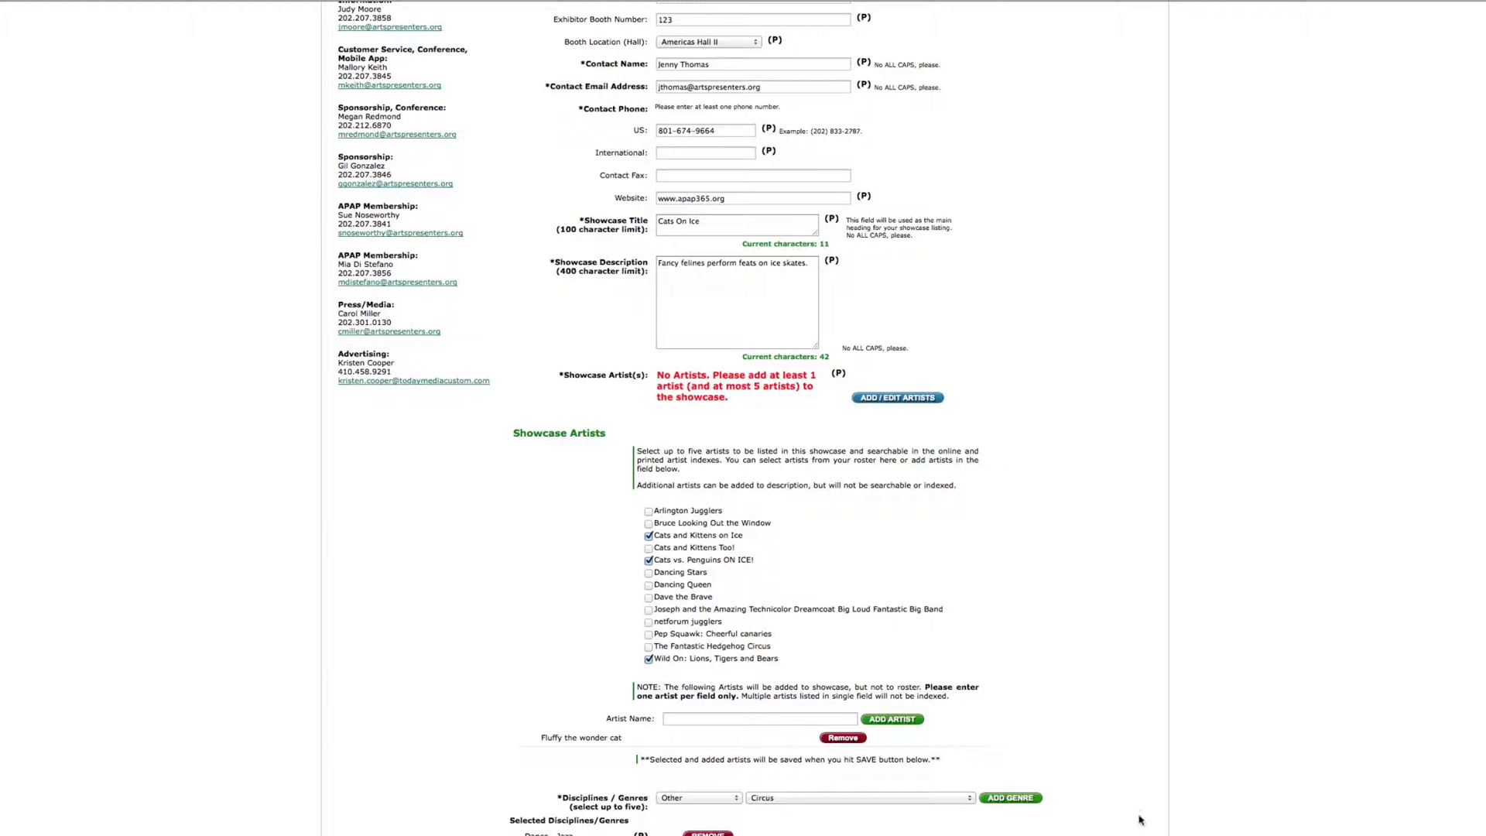
scroll(1138, 809, "up", 5)
scroll(1138, 809, "down", 5)
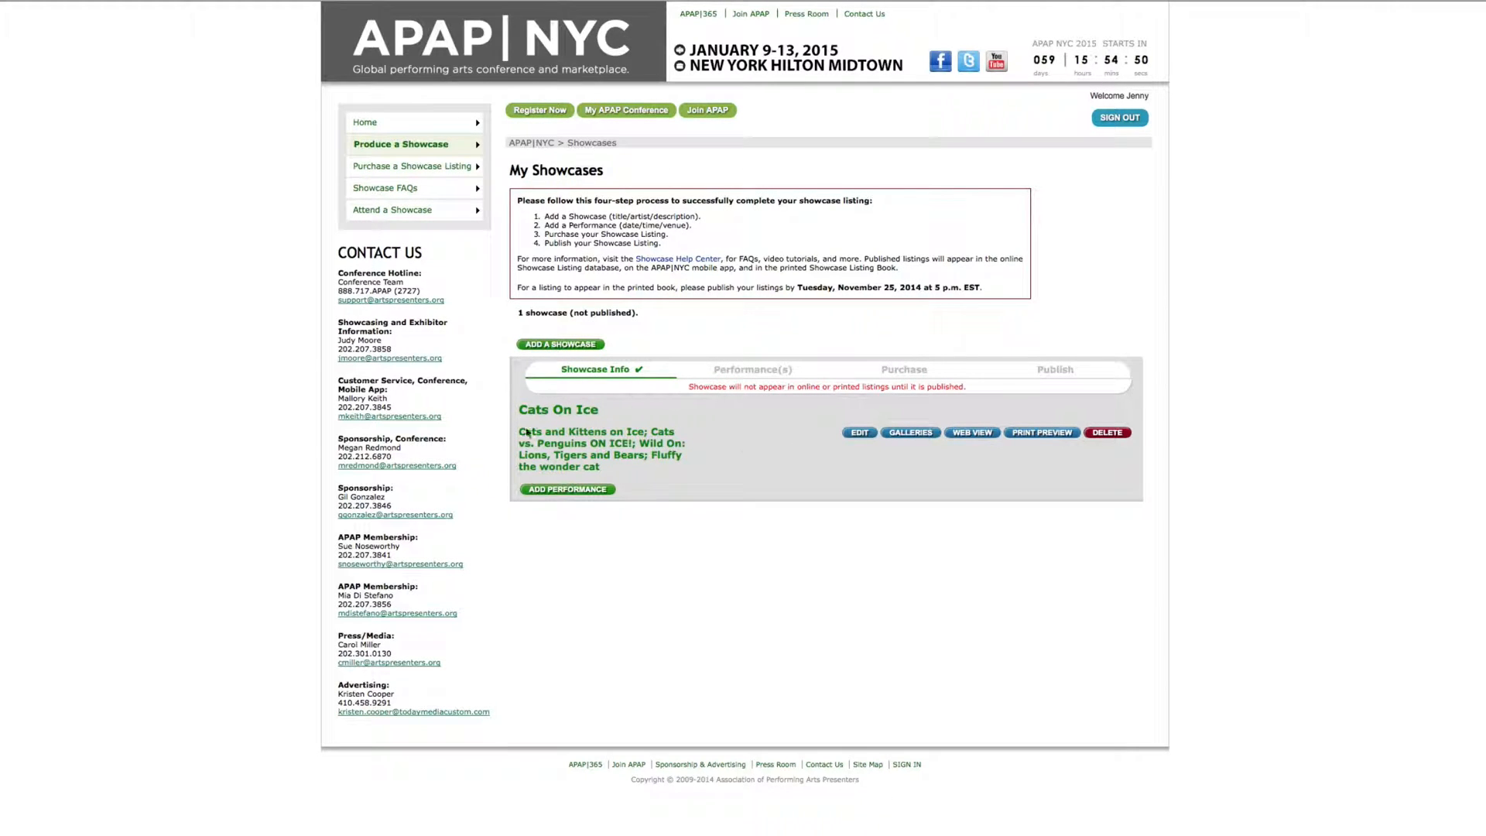
Add a performance dated 1/11/2015 starting at 8:15 PM
left_click(587, 497)
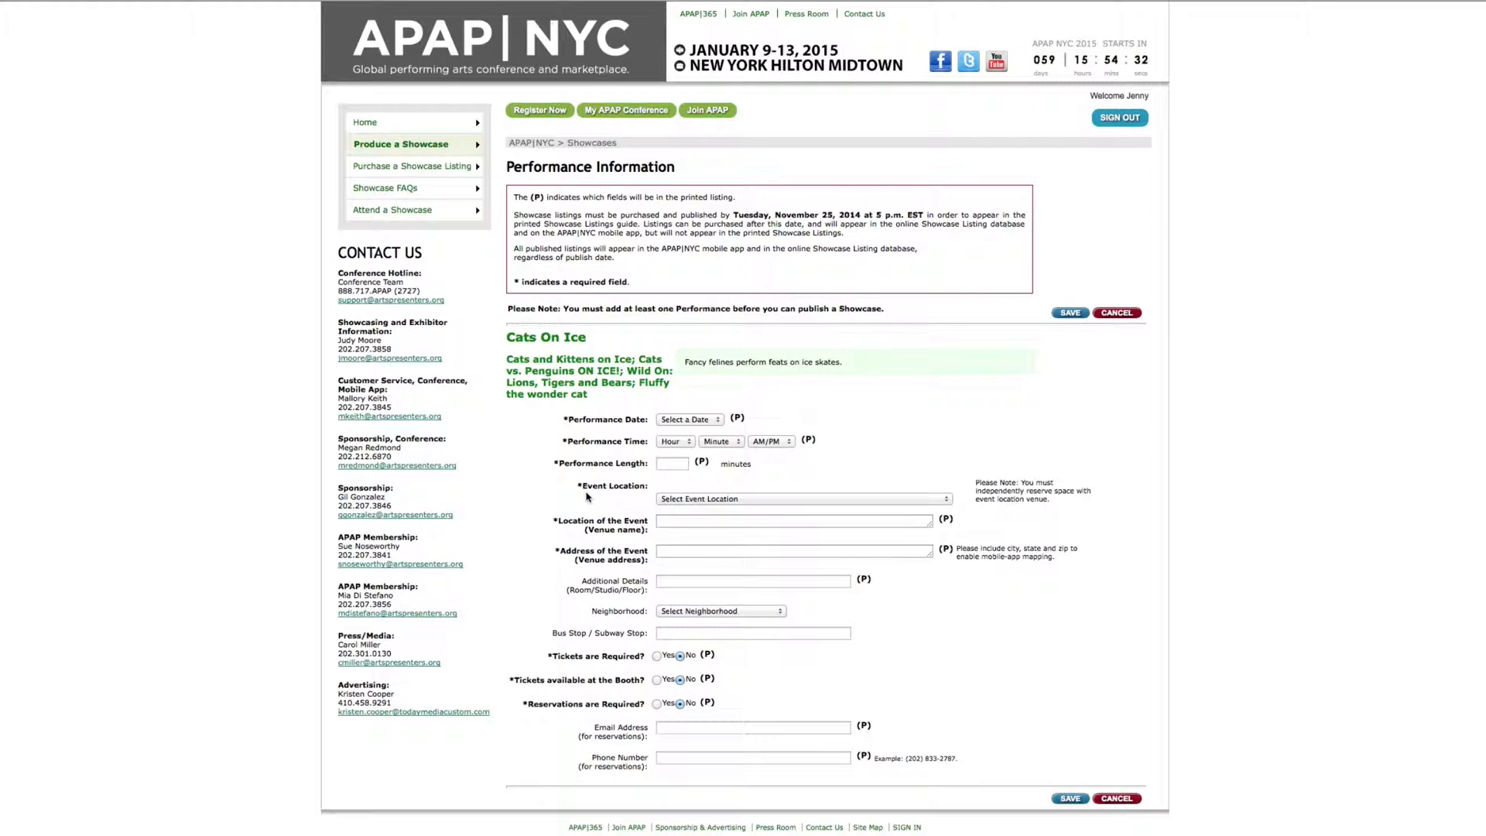
left_click(688, 419)
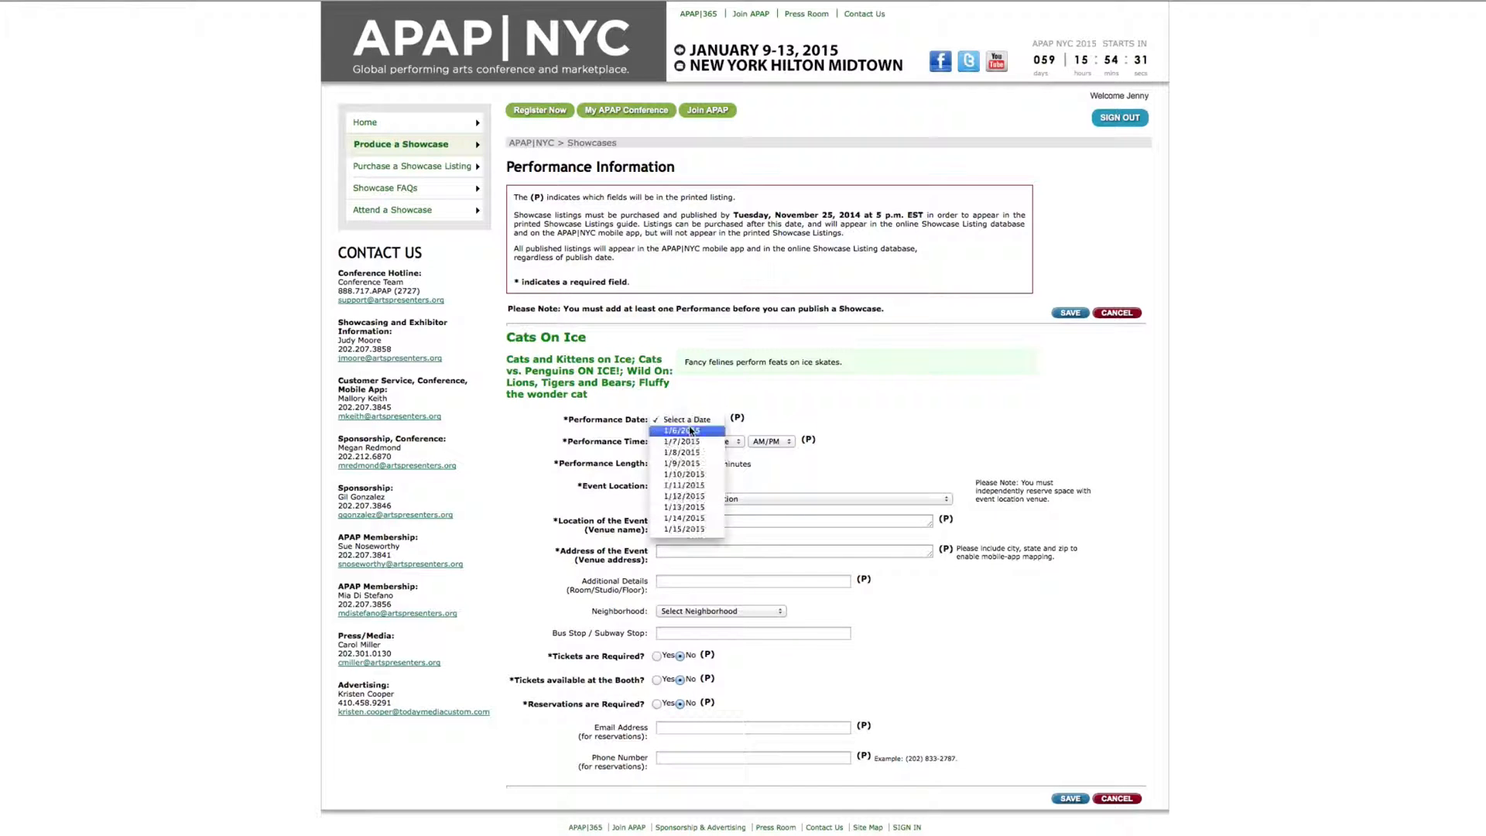
left_click(693, 486)
left_click(675, 442)
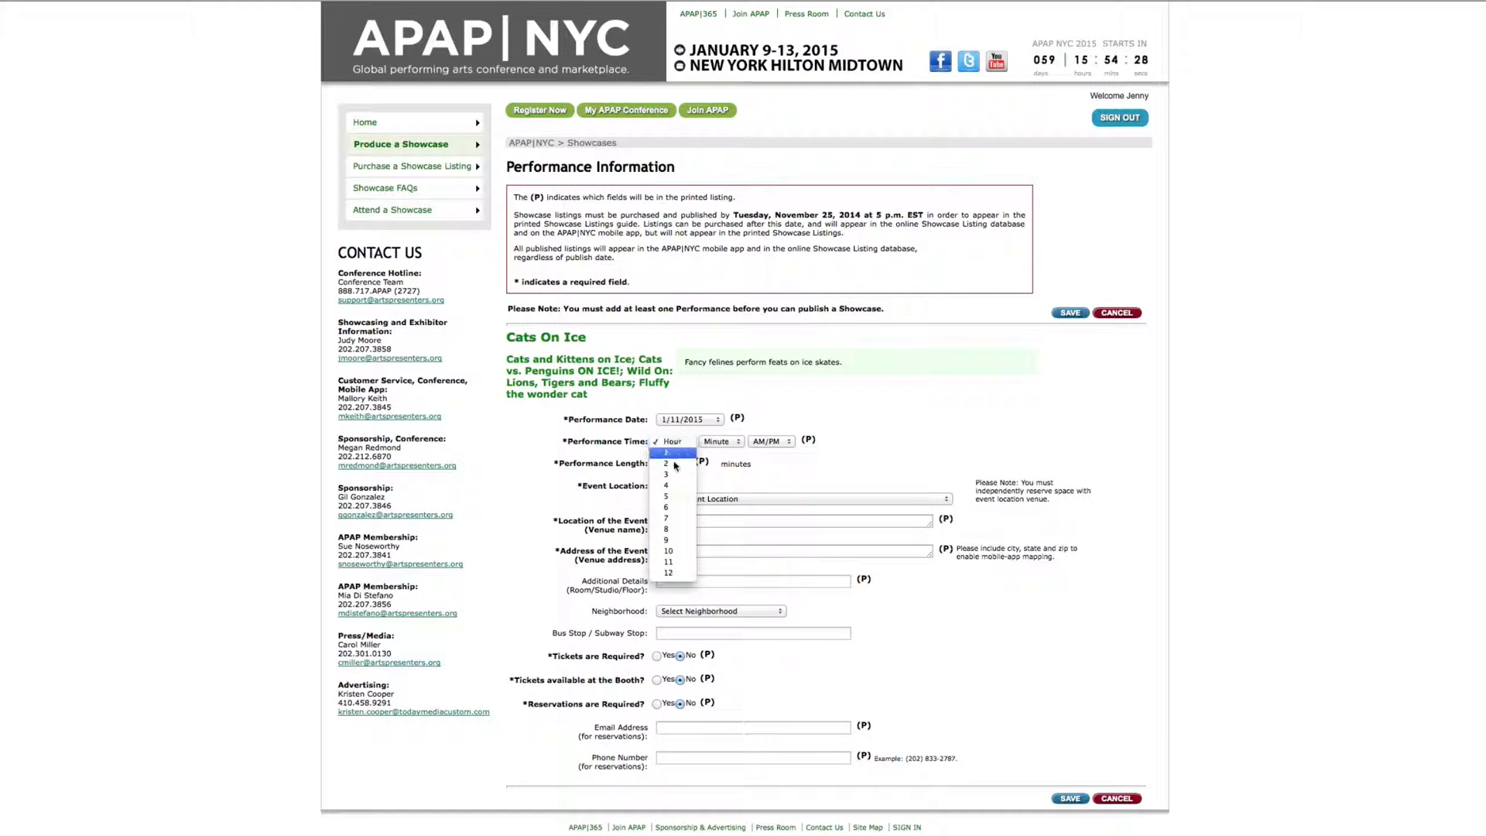
left_click(672, 530)
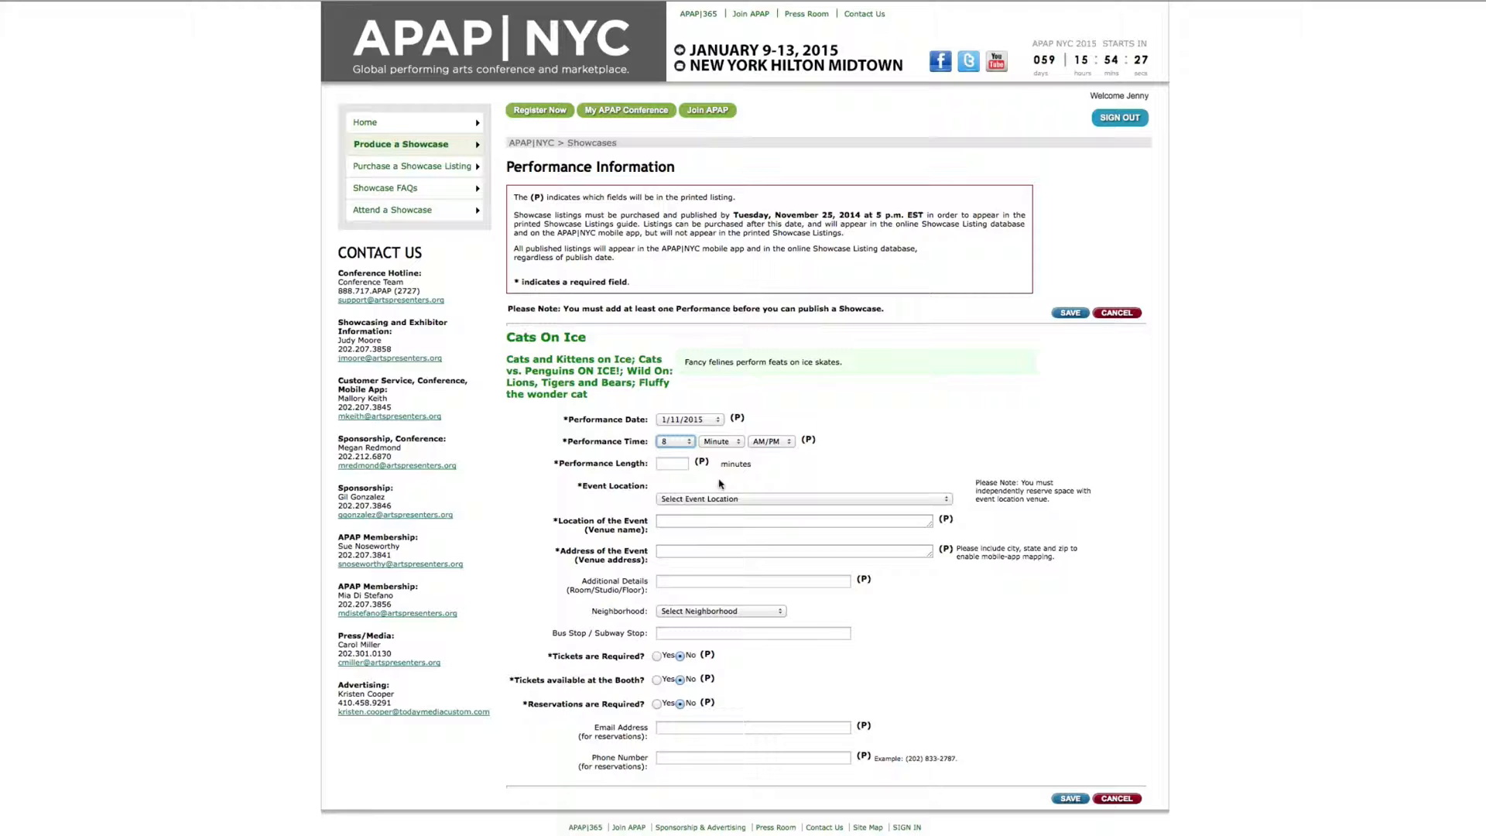
left_click(720, 442)
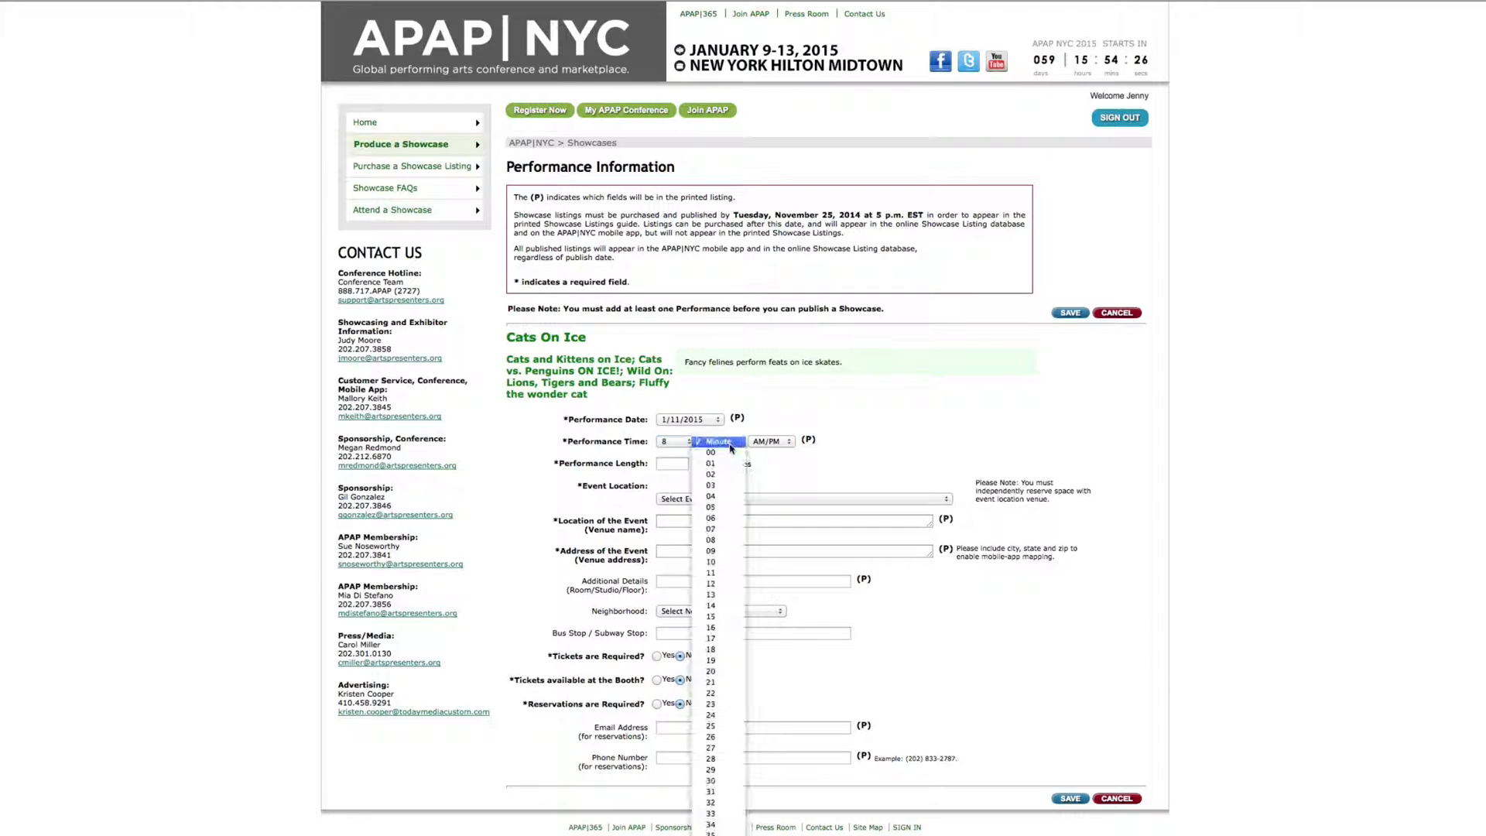
left_click(719, 618)
left_click(777, 444)
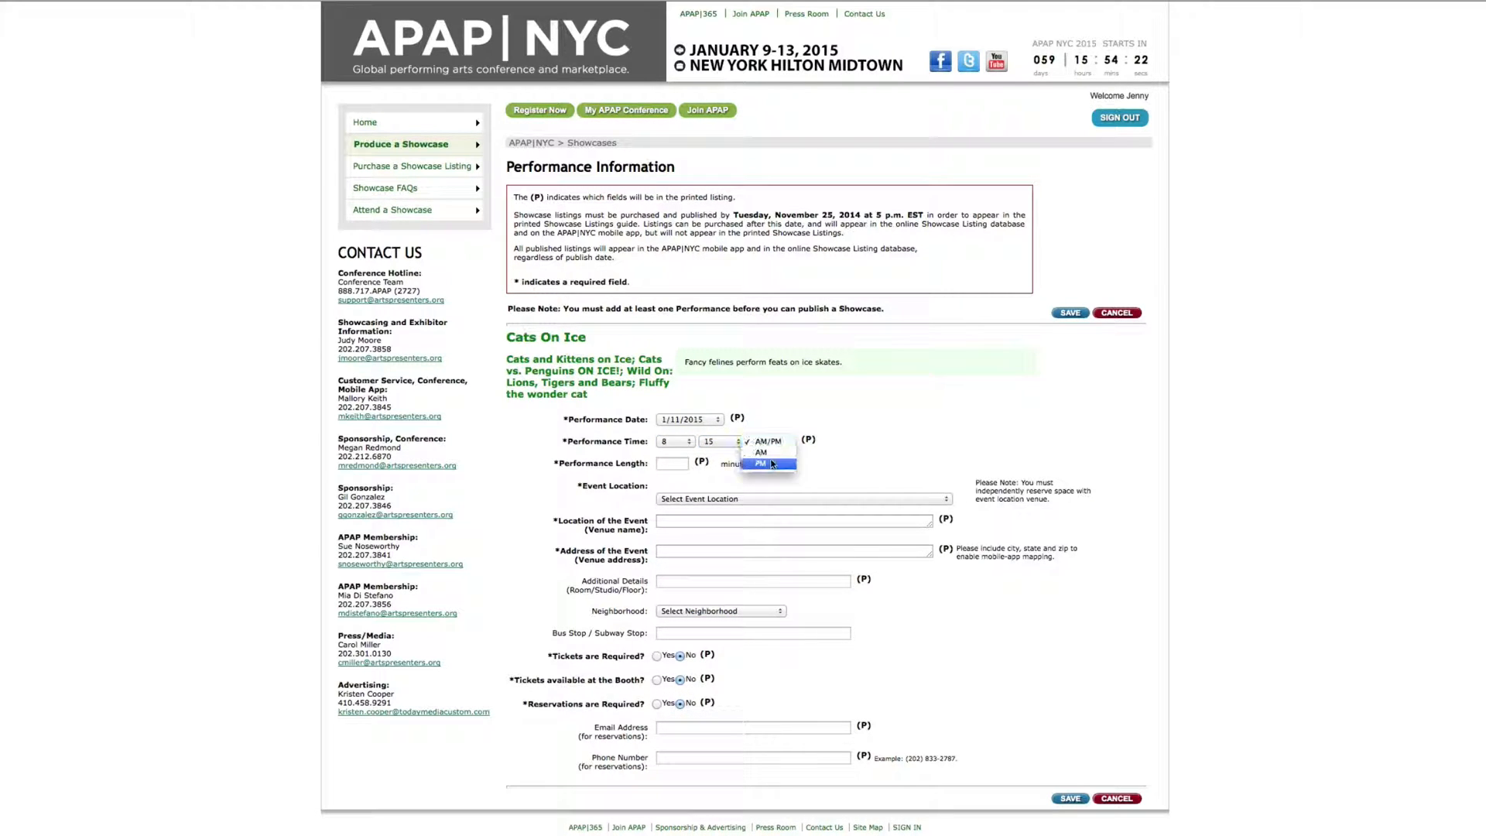
left_click(771, 464)
left_click(676, 464)
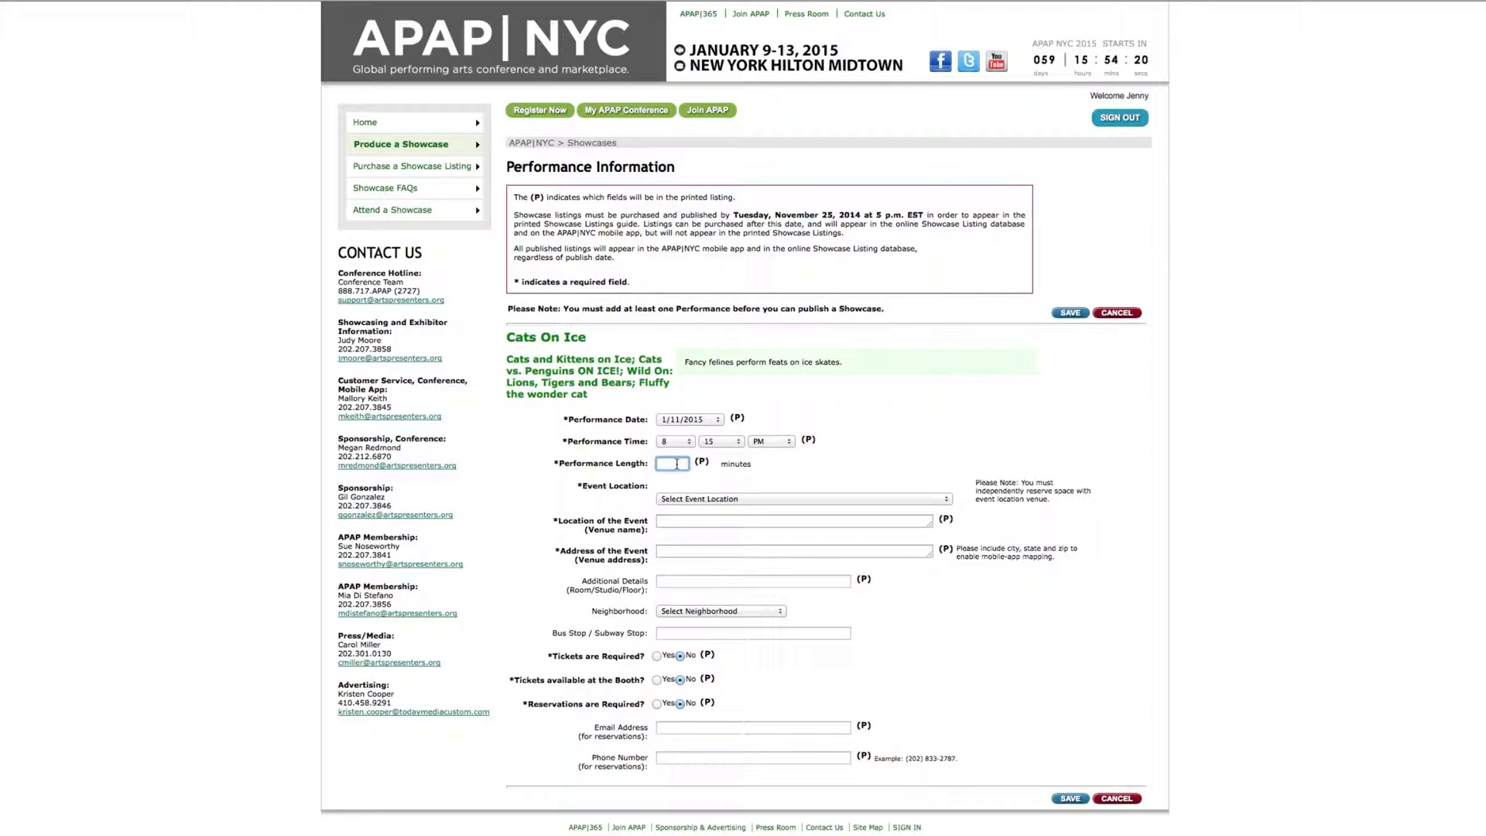
Set the performance length to 30 minutes and the event location to Other
type("30")
left_click(706, 499)
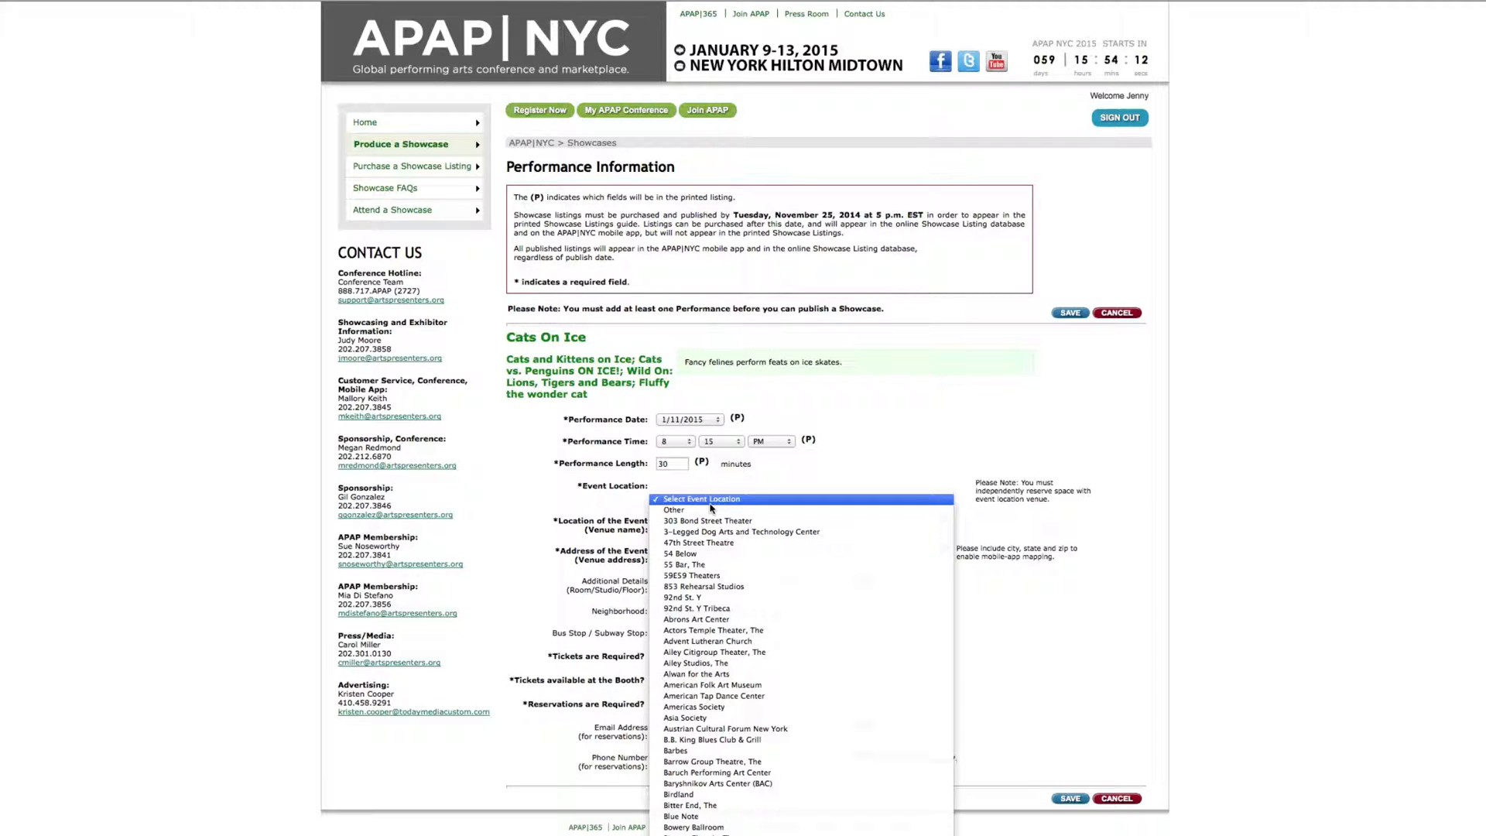
left_click(706, 599)
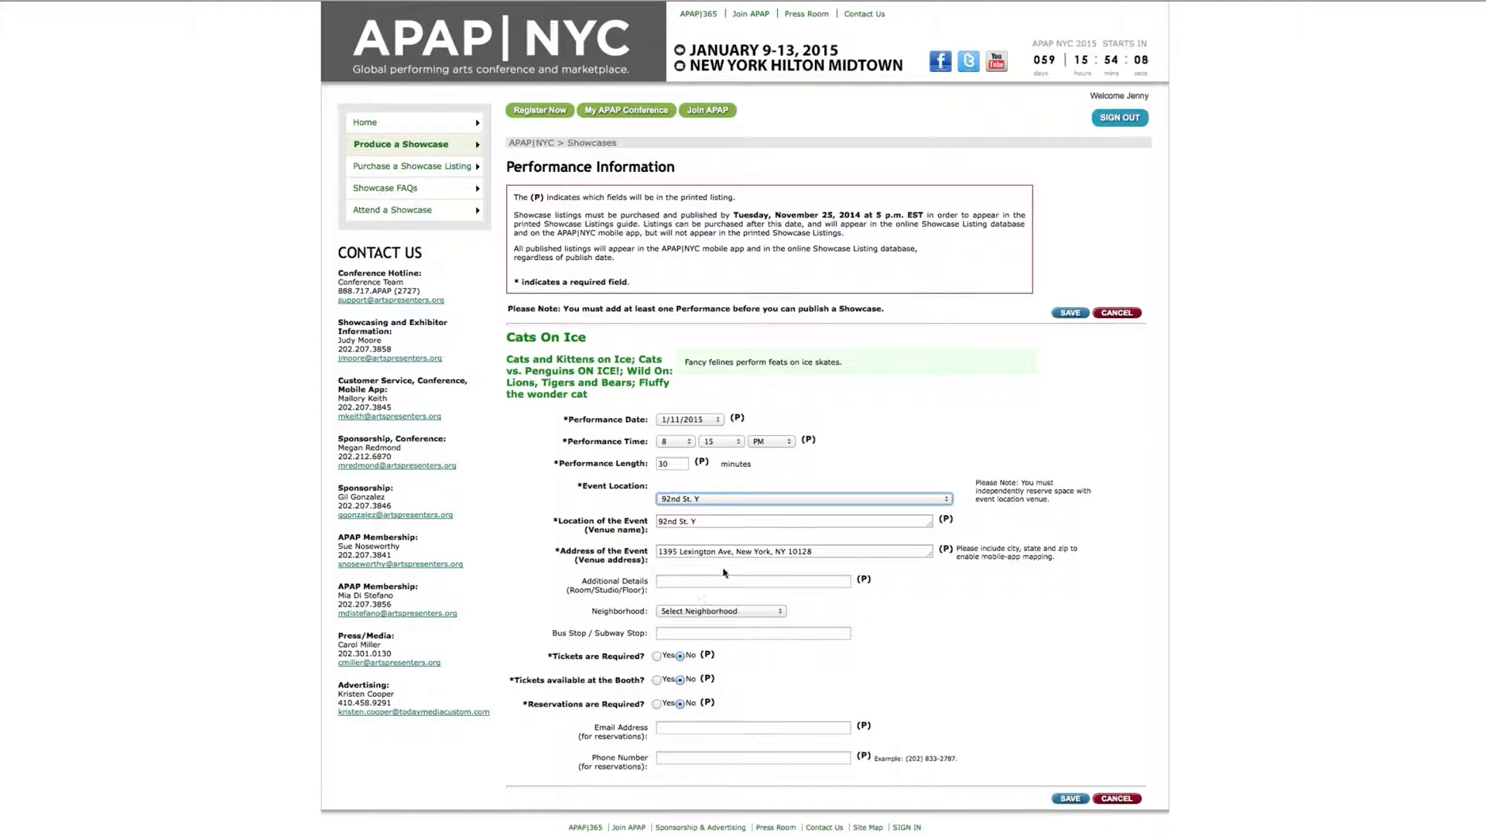
left_click(774, 501)
left_click(696, 411)
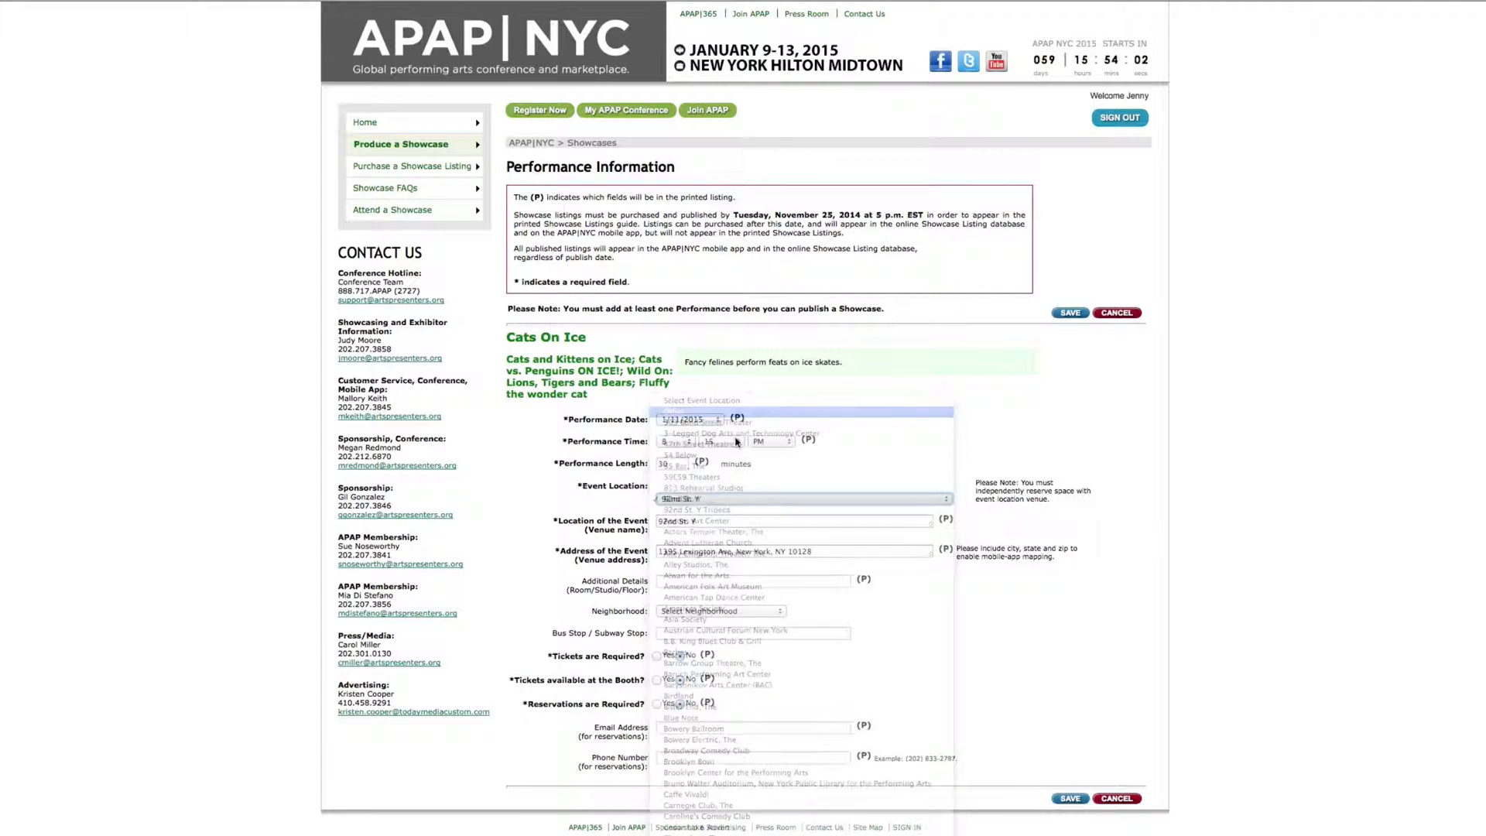
Enter venue 'Kitty Ice Arena' at 123 B St, New York, NY 10001
left_click(704, 518)
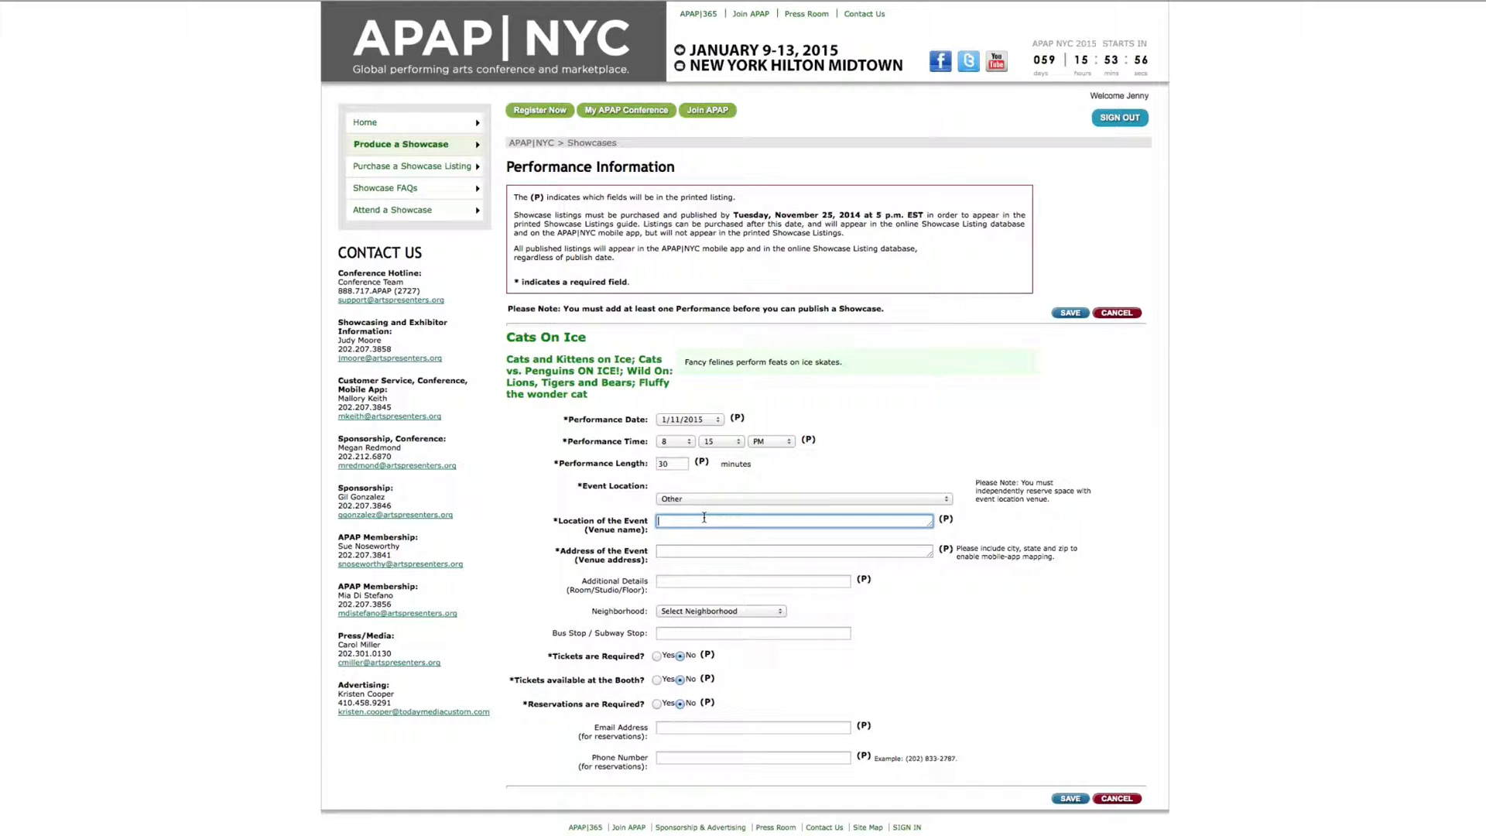
type("Kitty Ice Arena")
left_click(687, 552)
type("123")
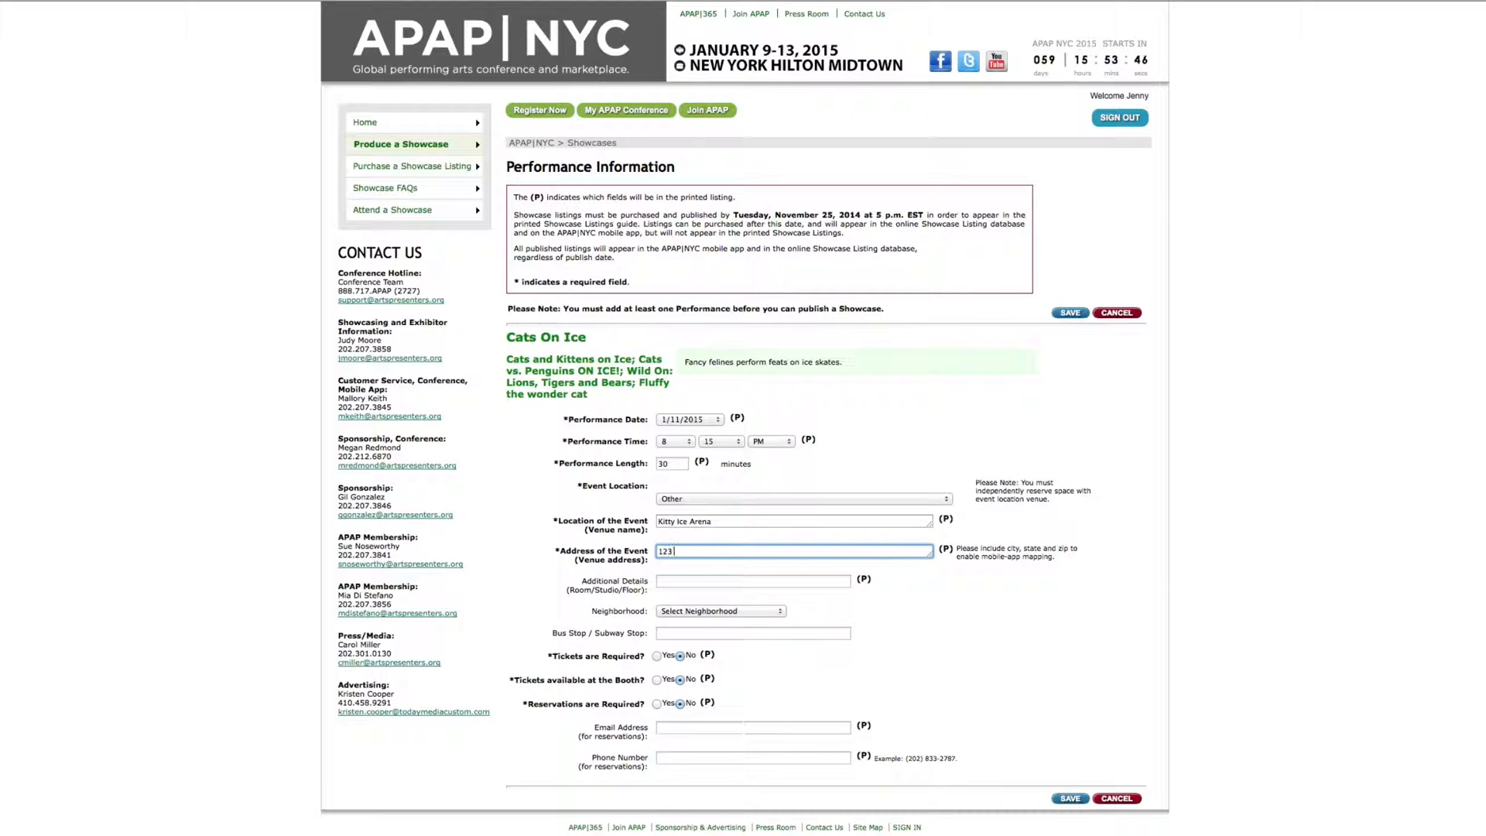
type(" B St")
type(", New ")
type("Yor")
type("k, ")
type("NY")
type(" 200")
key("BackSpace")
key("BackSpace")
type("10001")
Set neighborhood Brooklyn, subway stop 'A, B, C', tickets required, and enter the contact's reservations e-mail
left_click(729, 611)
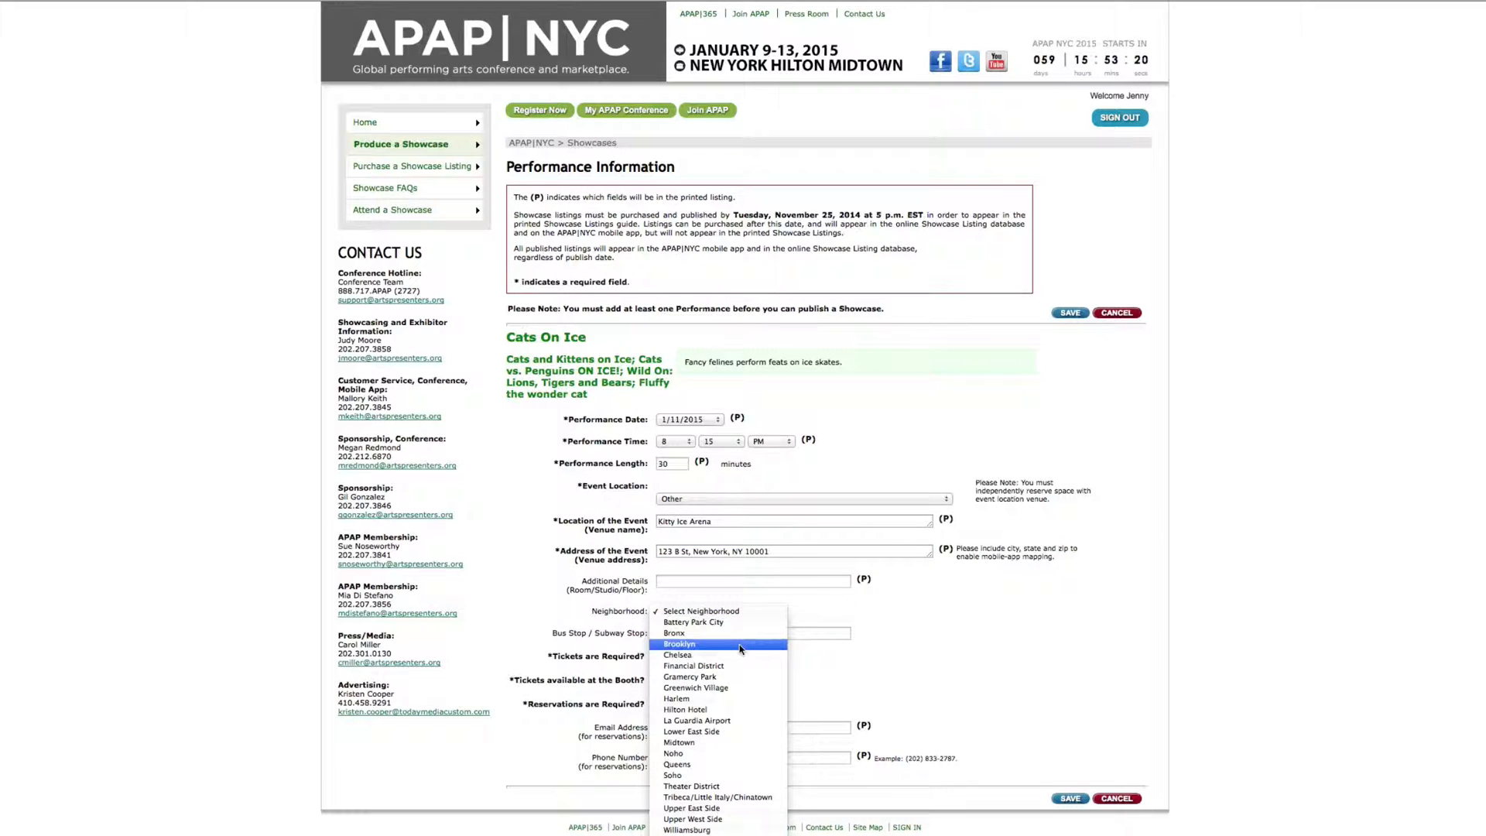
left_click(740, 645)
left_click(735, 636)
type("A, B, ")
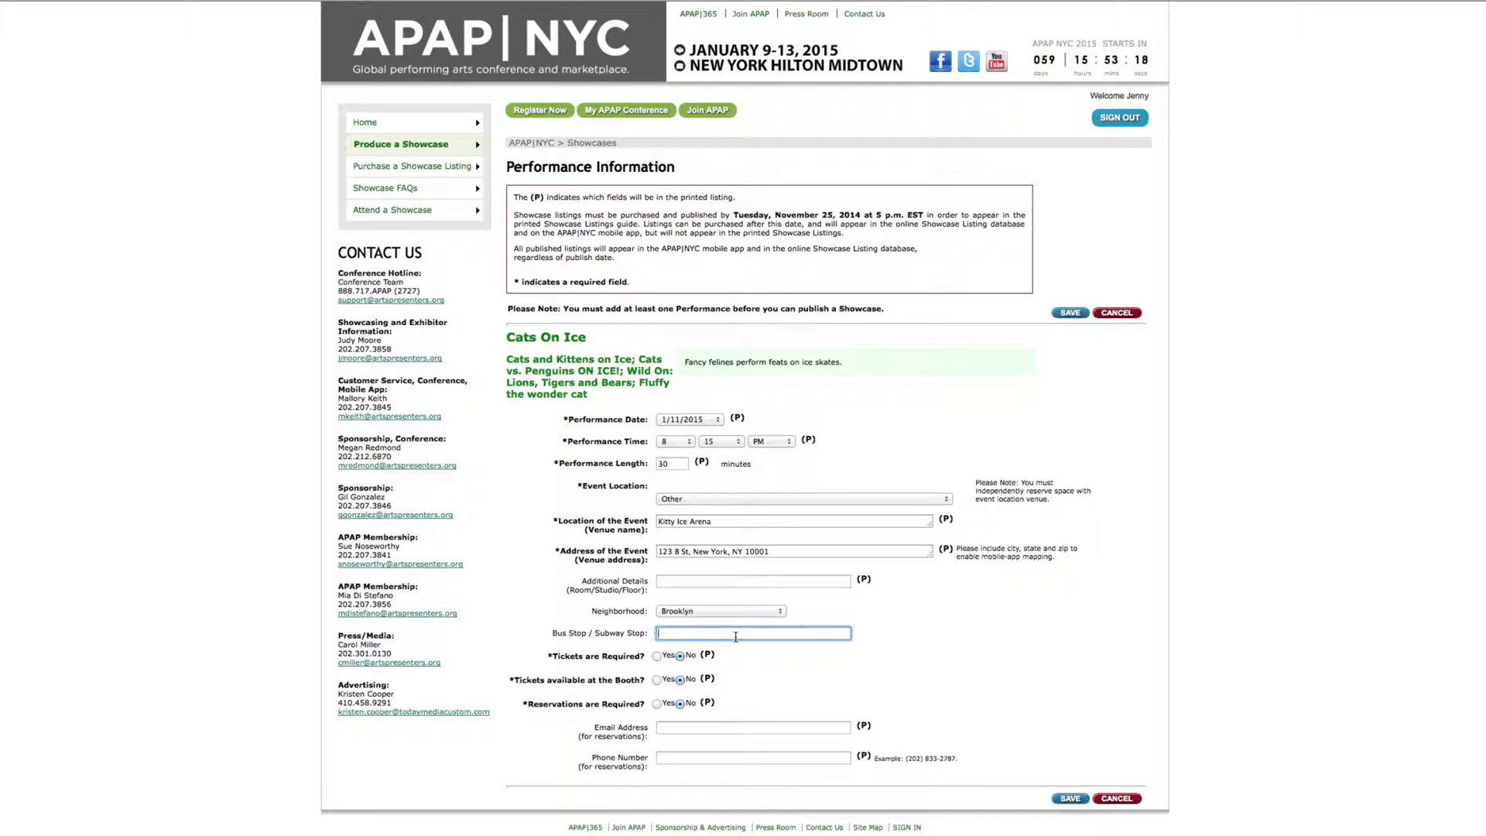
type("C")
left_click(658, 656)
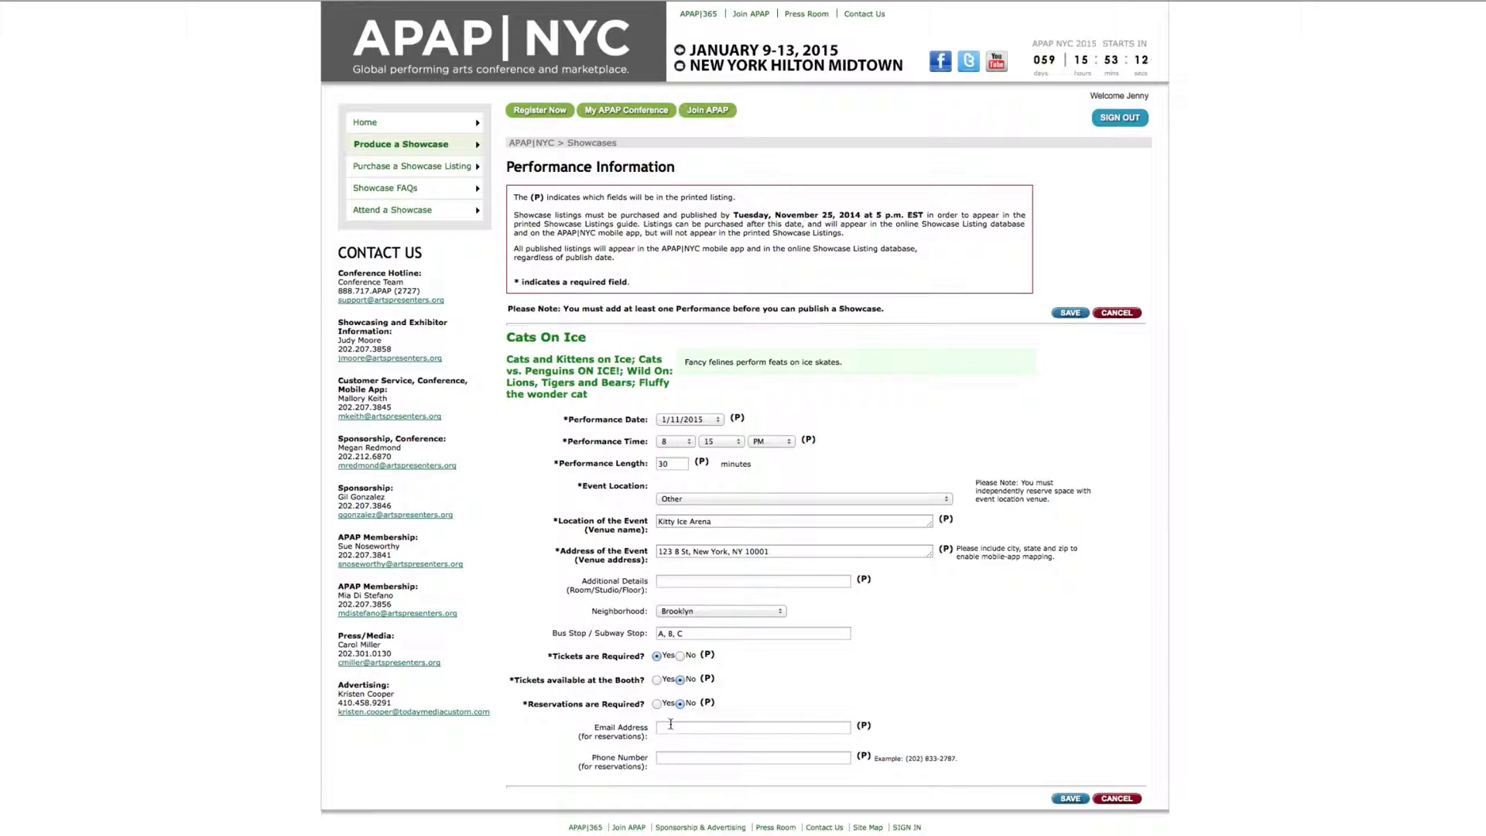
left_click(701, 729)
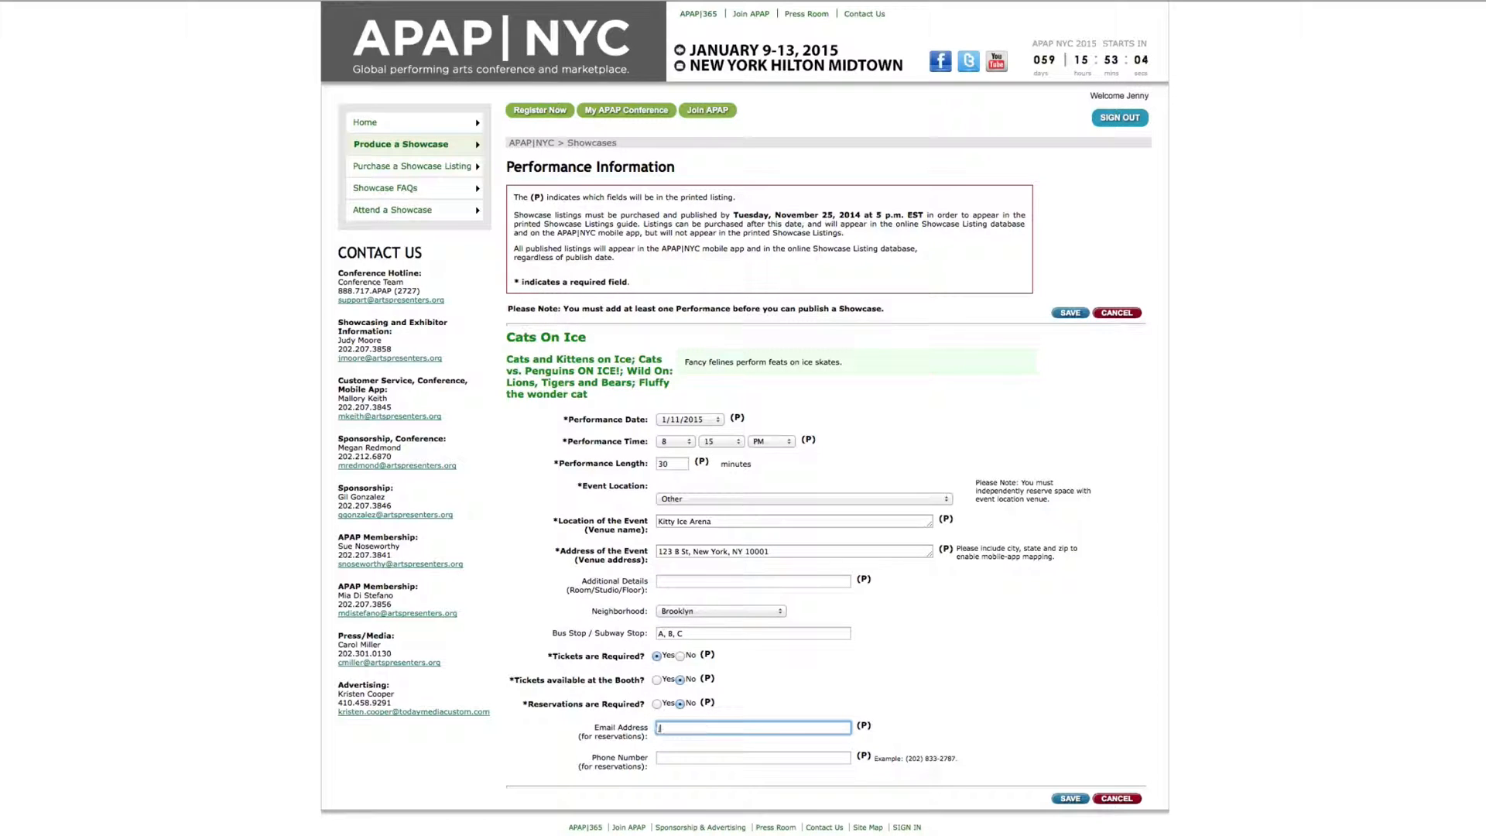
Save the performance details
left_click(1070, 800)
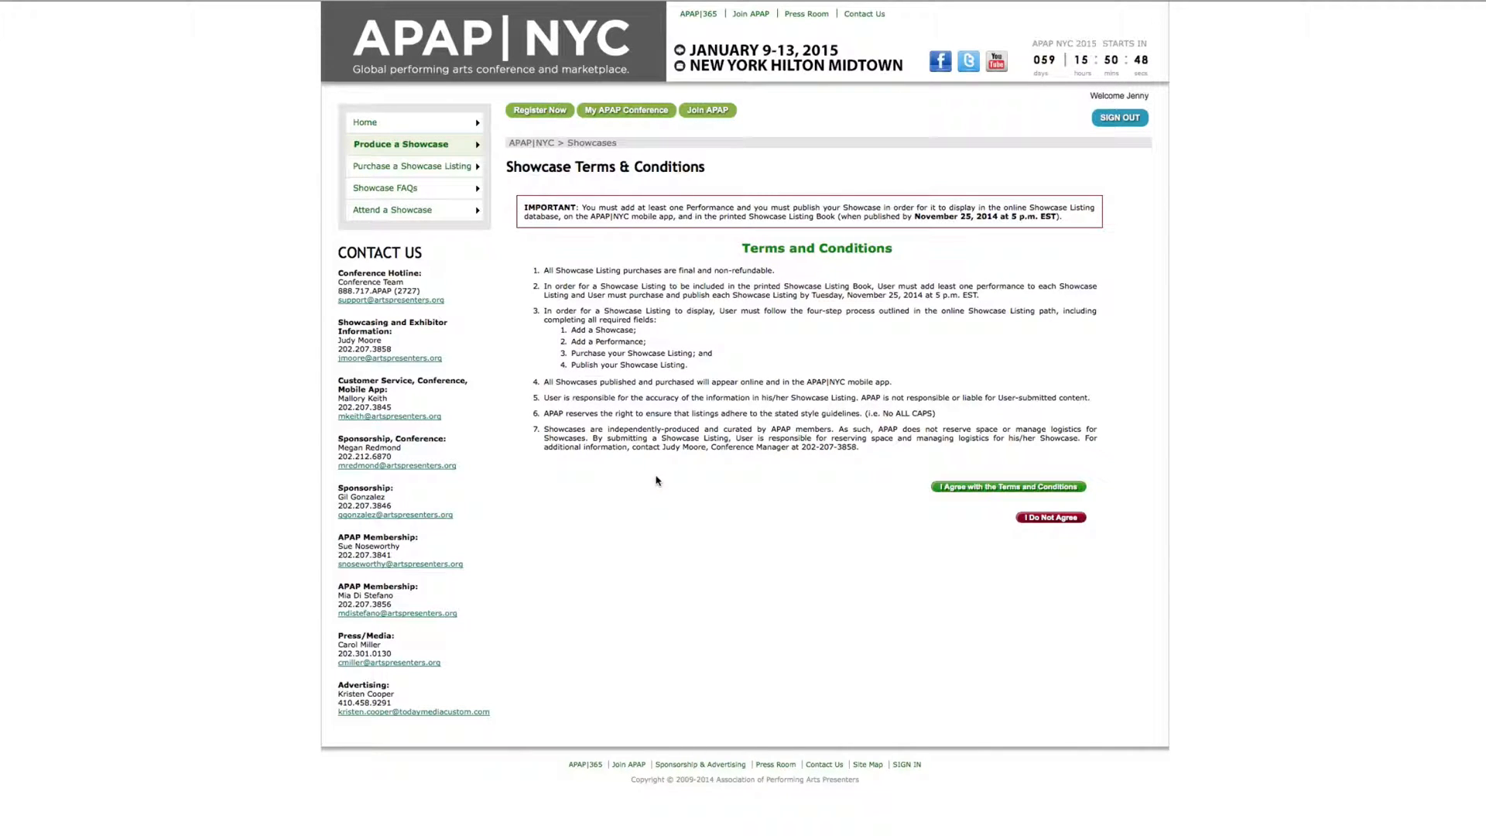
Agree to the showcase terms and select Cats On Ice for purchase
left_click(1028, 487)
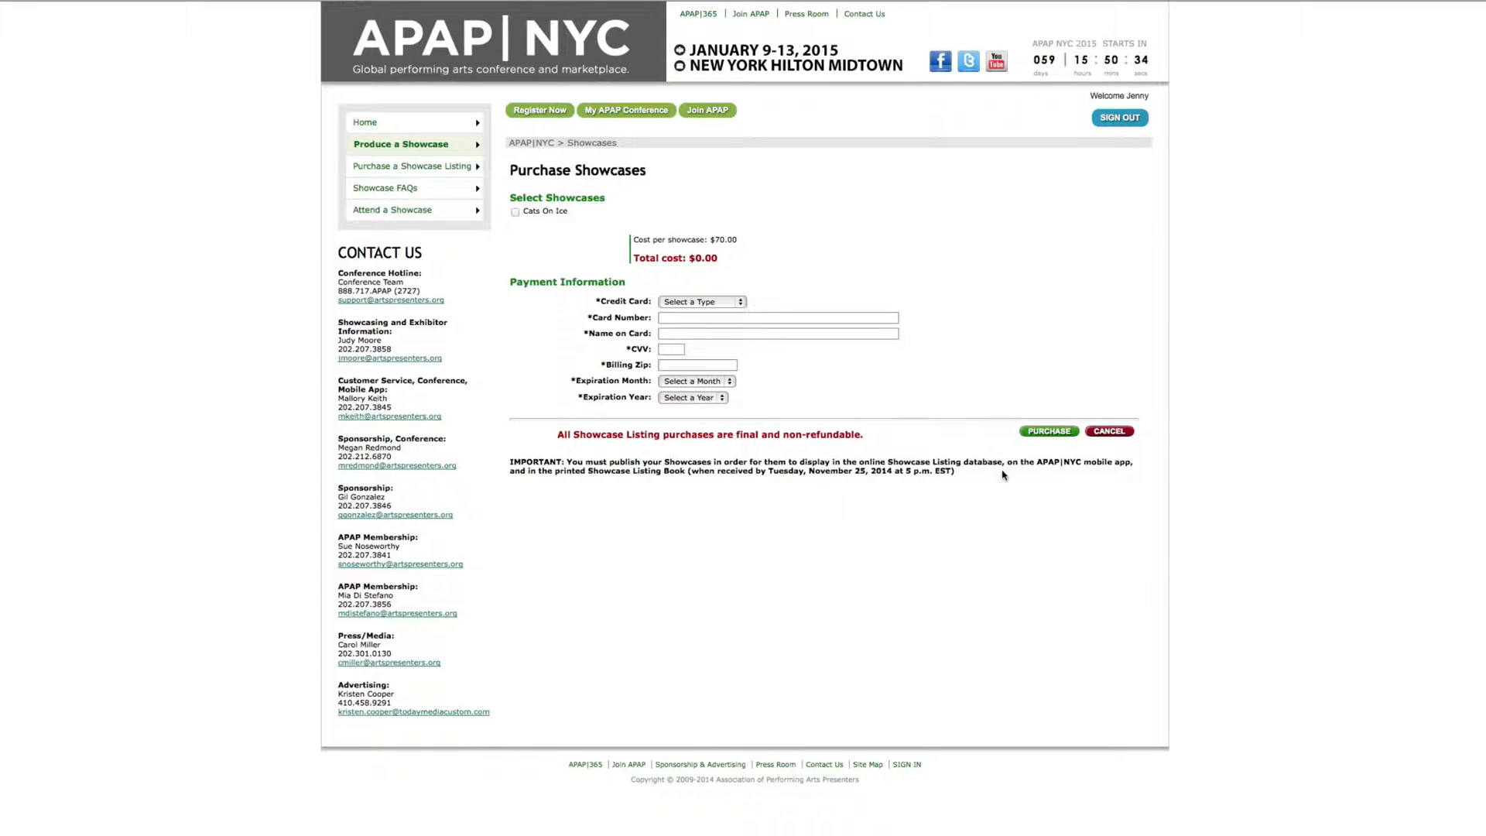
left_click(516, 212)
left_click(713, 303)
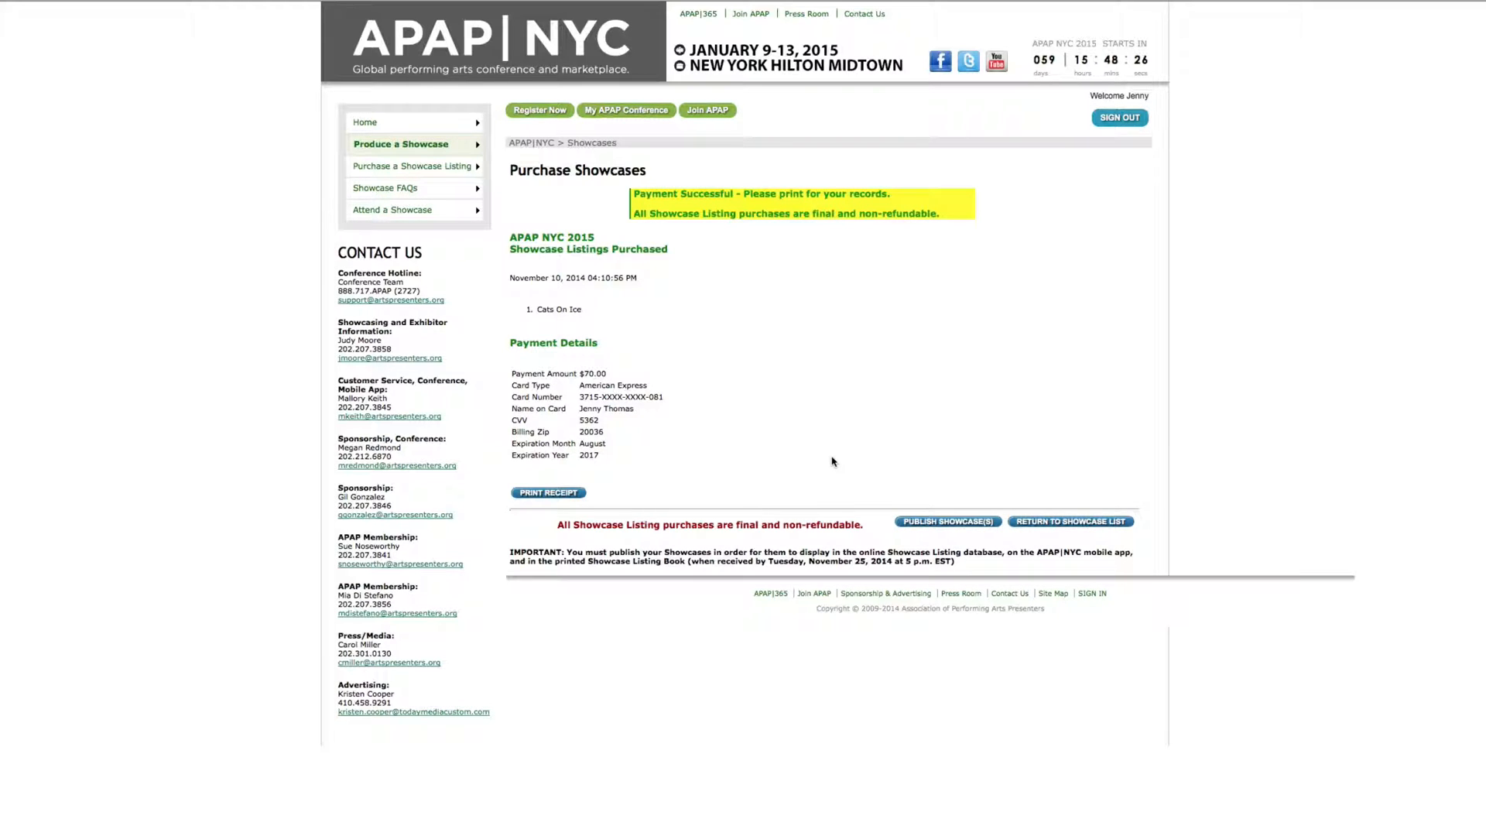
Tick Cats On Ice on the publishing page and save it as published
left_click(938, 522)
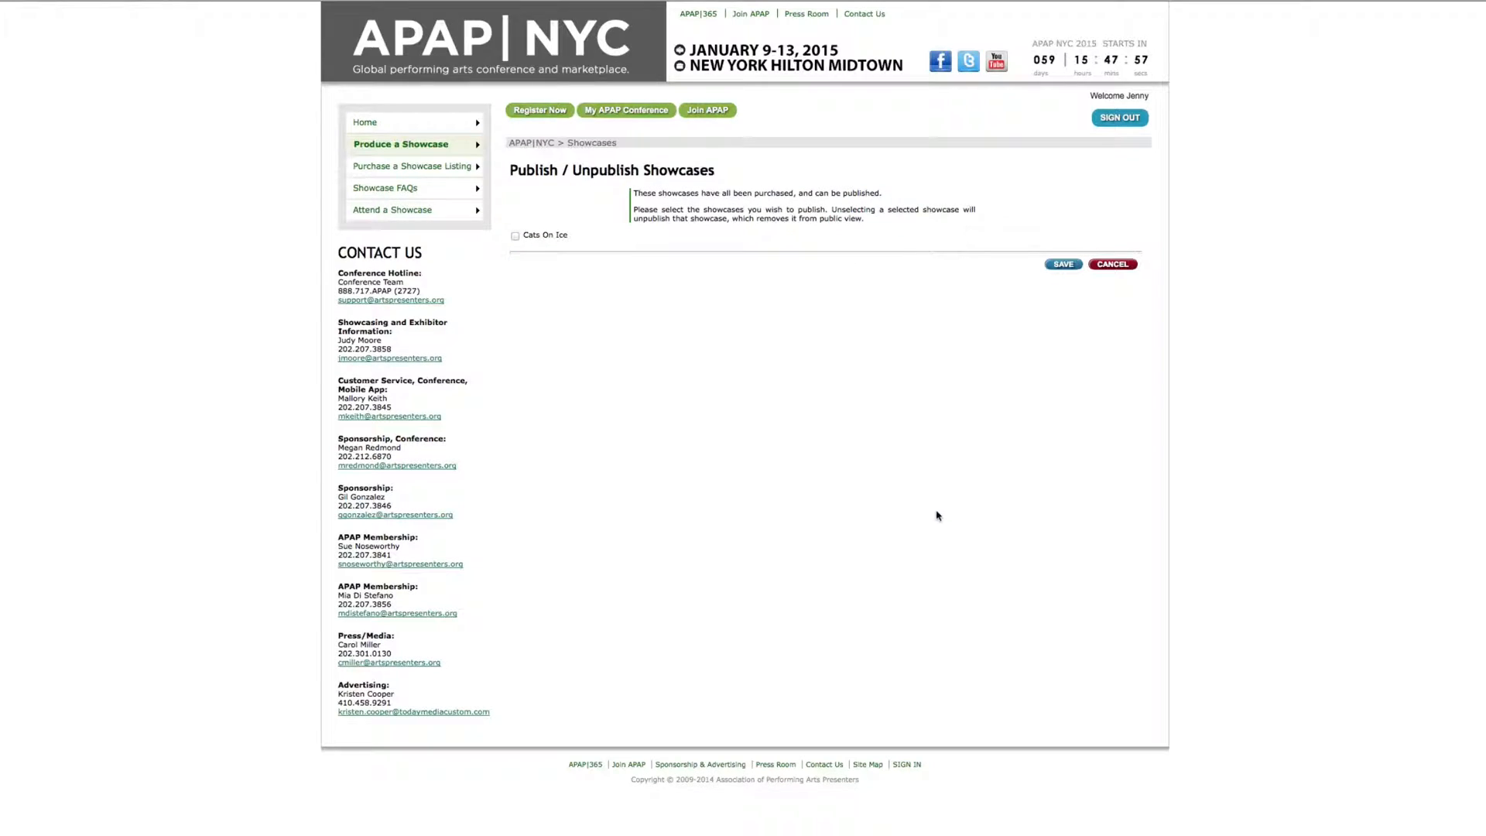
left_click(515, 236)
left_click(1063, 264)
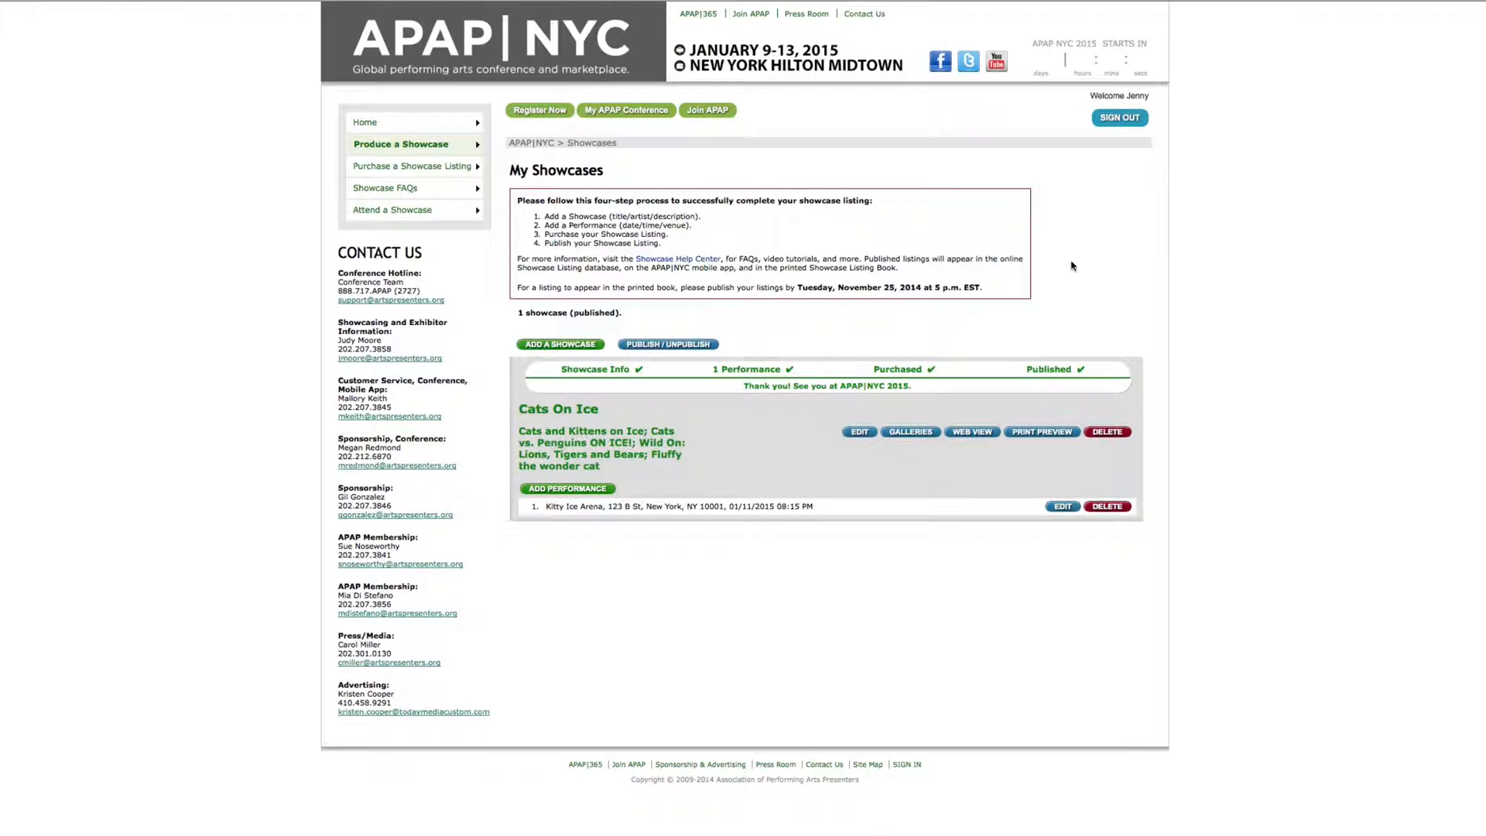